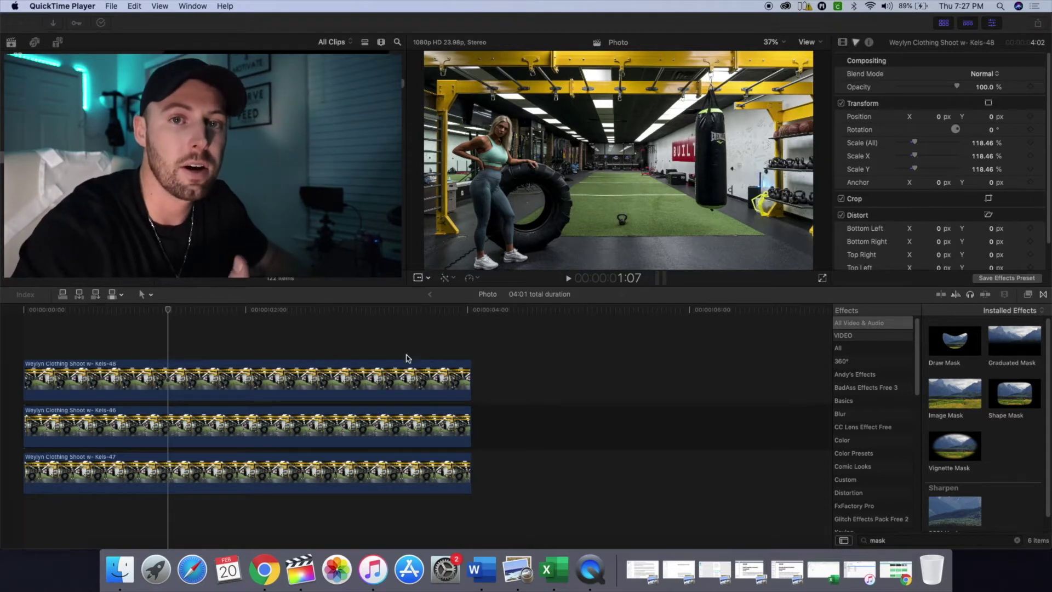
Step: Apply a Draw Mask to the top clip, place its first point and zoom the viewer to 25%
left_click(919, 345)
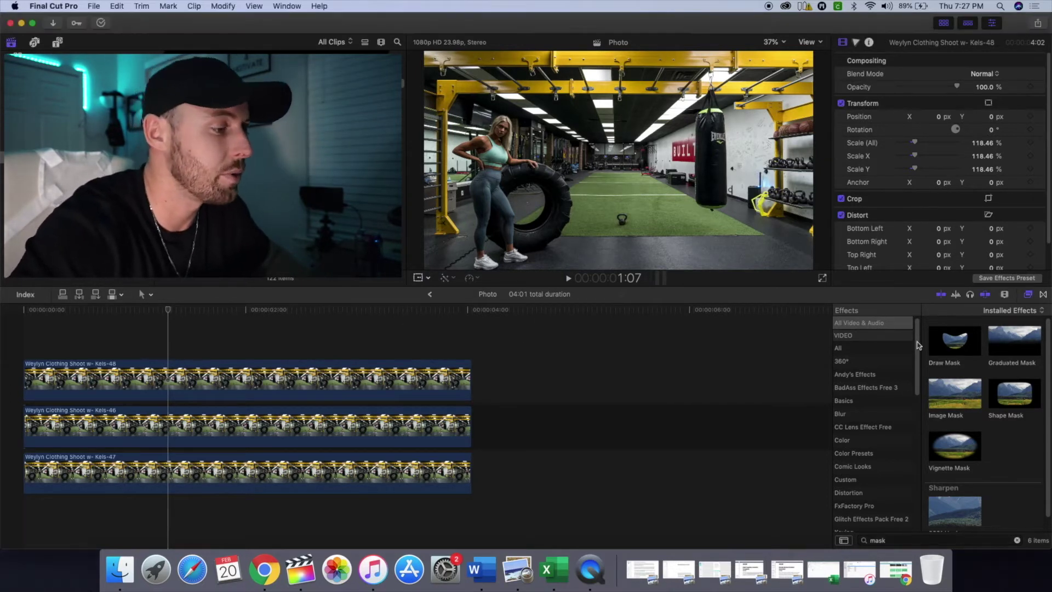
mouse_move(930, 352)
left_mouse_down()
mouse_move(159, 373)
mouse_move(128, 392)
left_mouse_up()
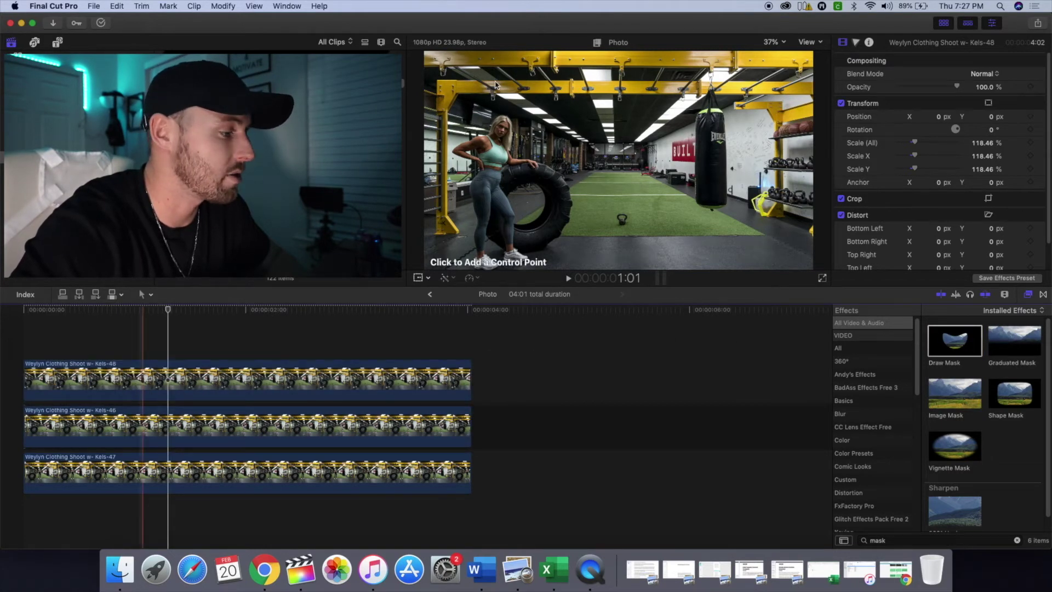
left_click(439, 114)
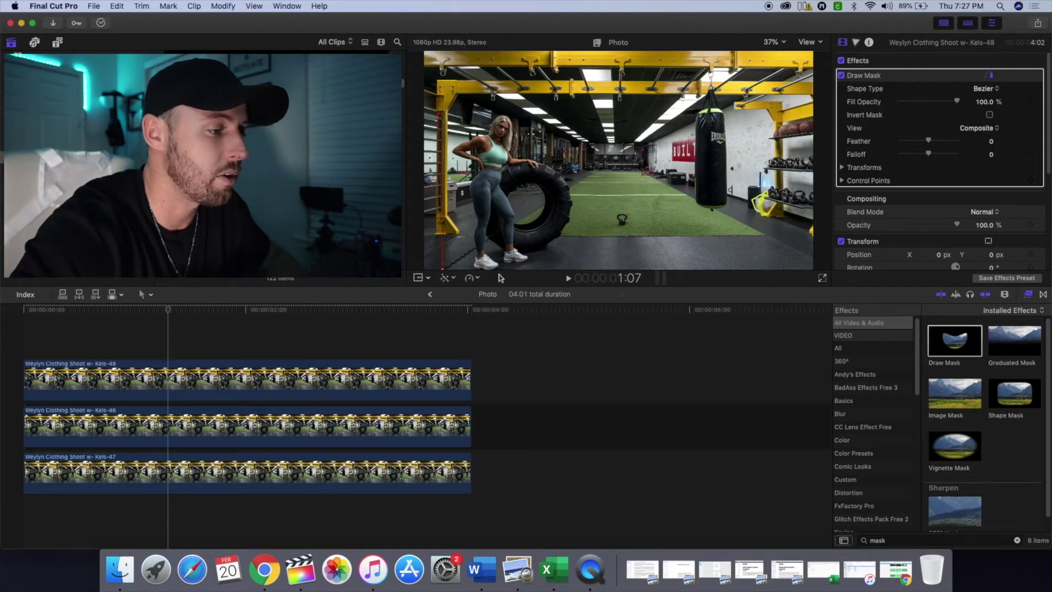
left_click(772, 42)
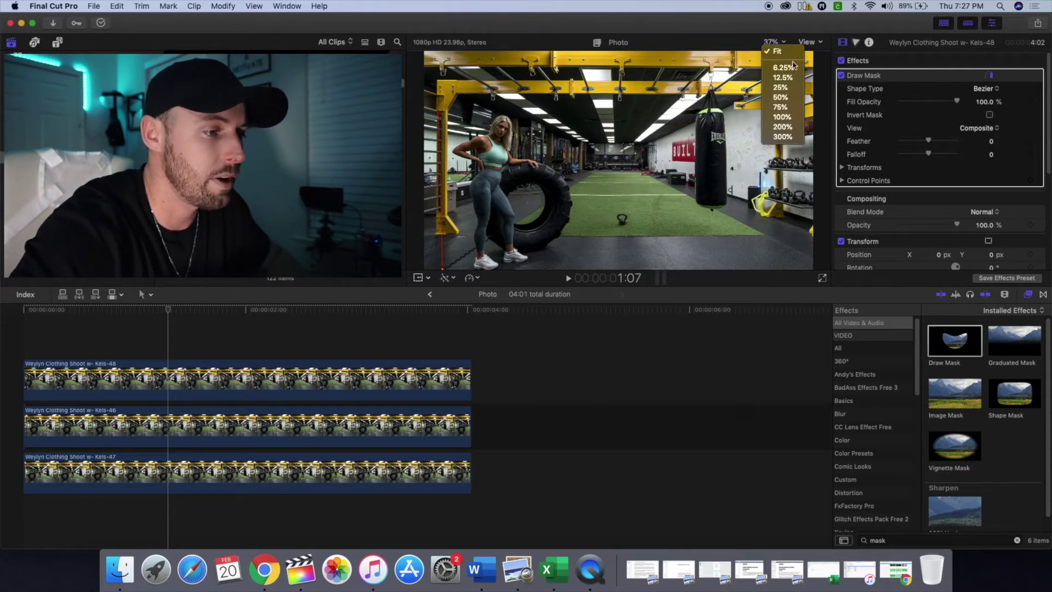
left_click(781, 87)
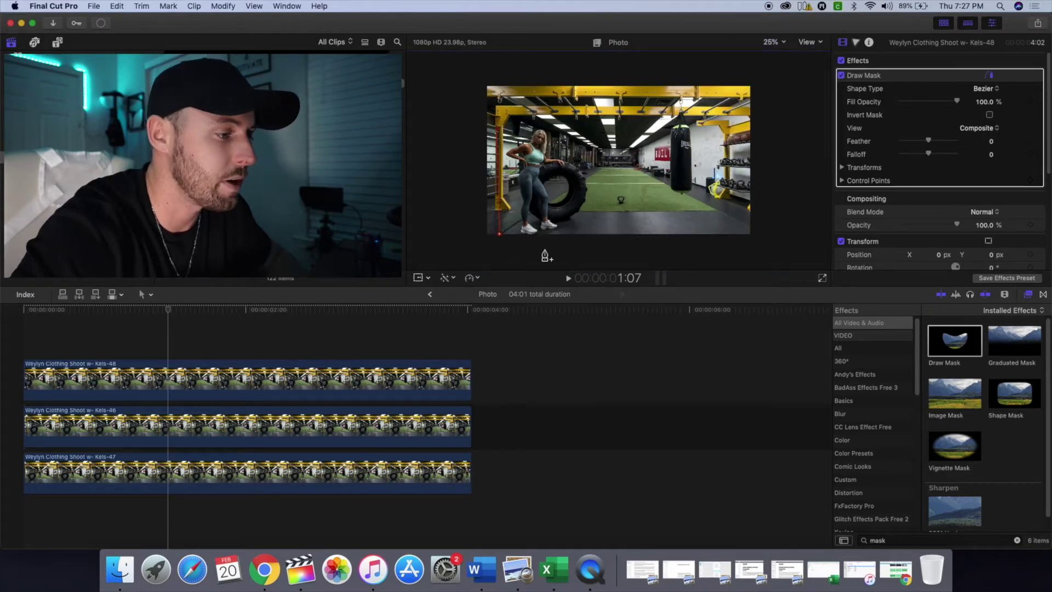
Step: Outline the woman beside the tyre, close the mask shape and feather it to 39.0
left_click(545, 250)
left_click(573, 231)
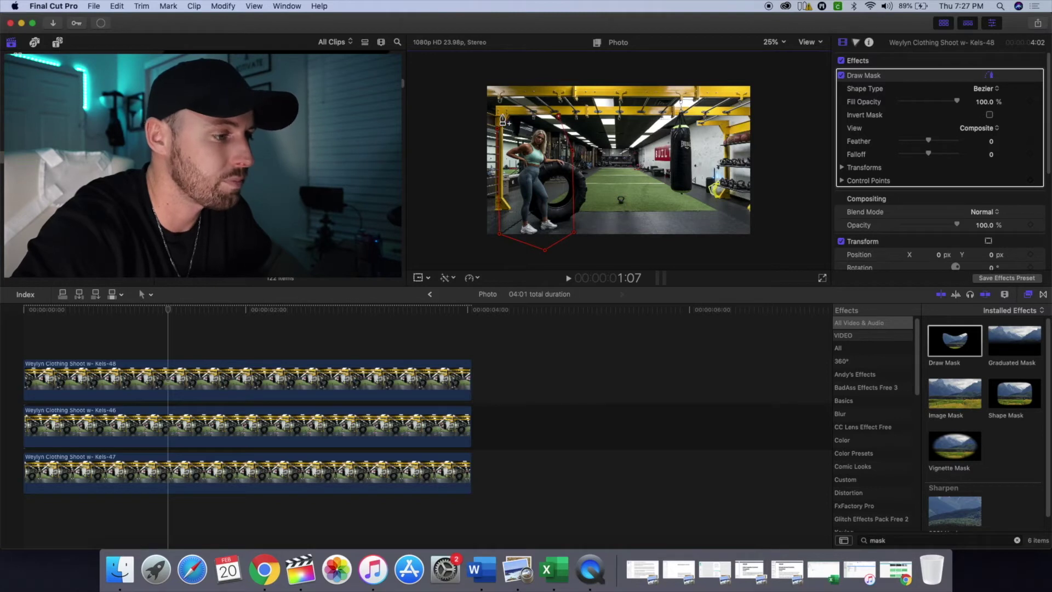
left_click(498, 134)
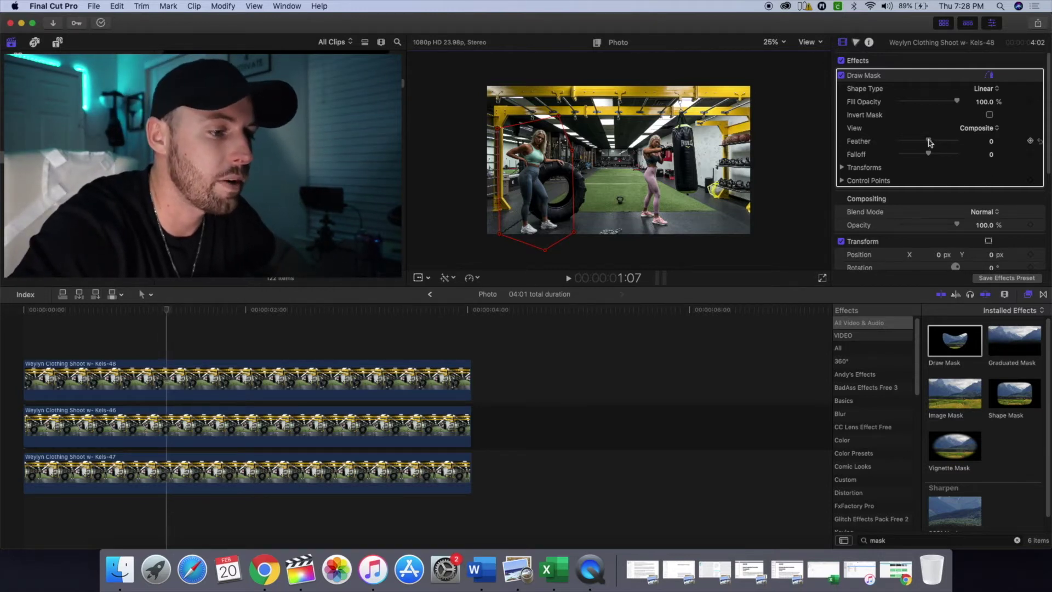
left_click_drag(929, 141, 936, 143)
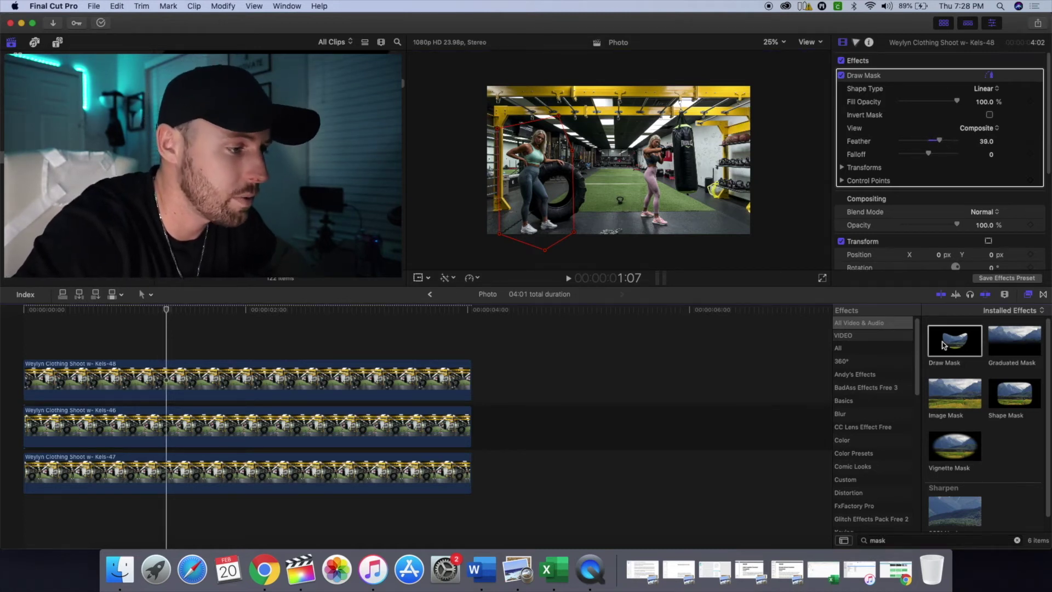
mouse_move(943, 344)
left_mouse_down()
mouse_move(550, 354)
mouse_move(222, 425)
left_mouse_up()
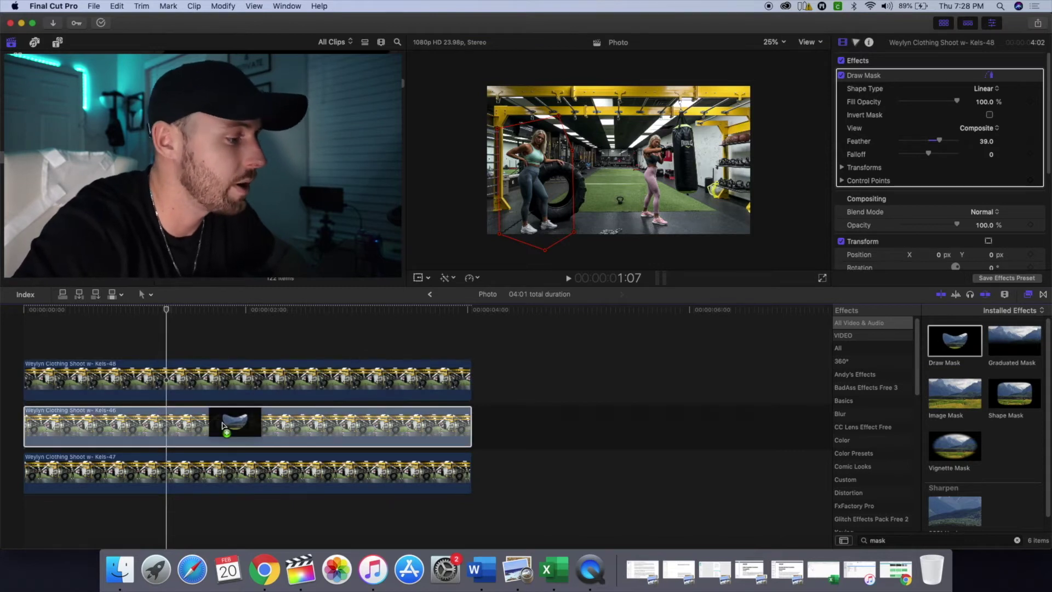
Step: Drop the Draw Mask on the middle clip and outline the pink-outfit woman
left_click_drag(222, 425, 221, 425)
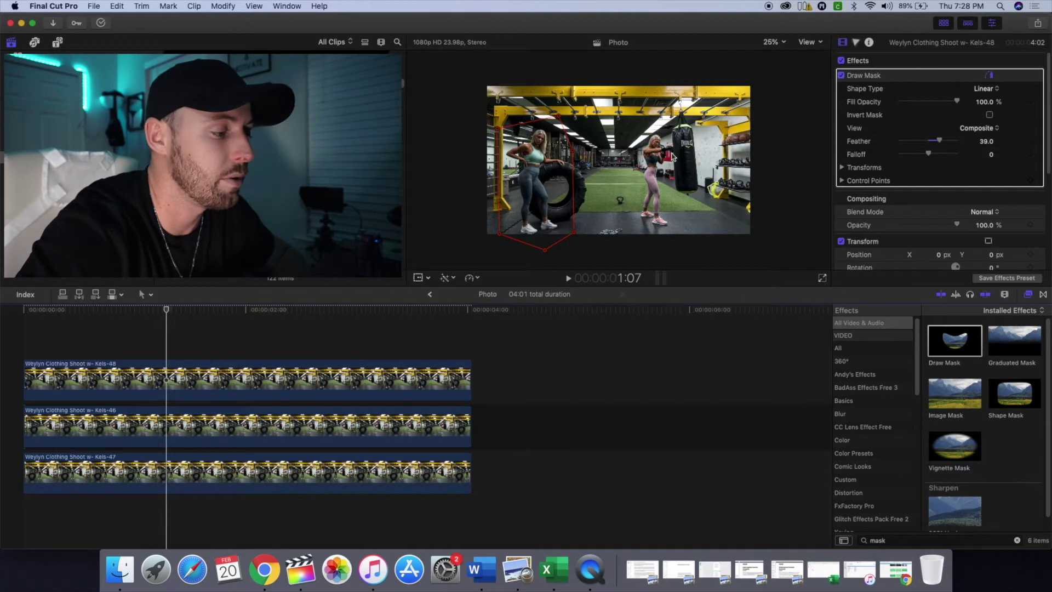
left_click(222, 425)
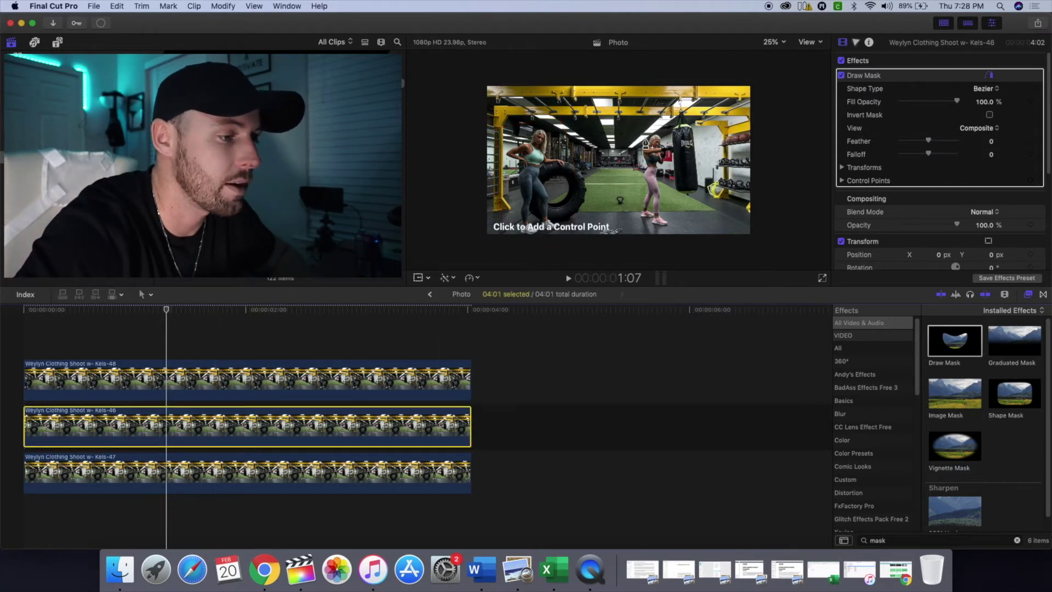
left_click(640, 134)
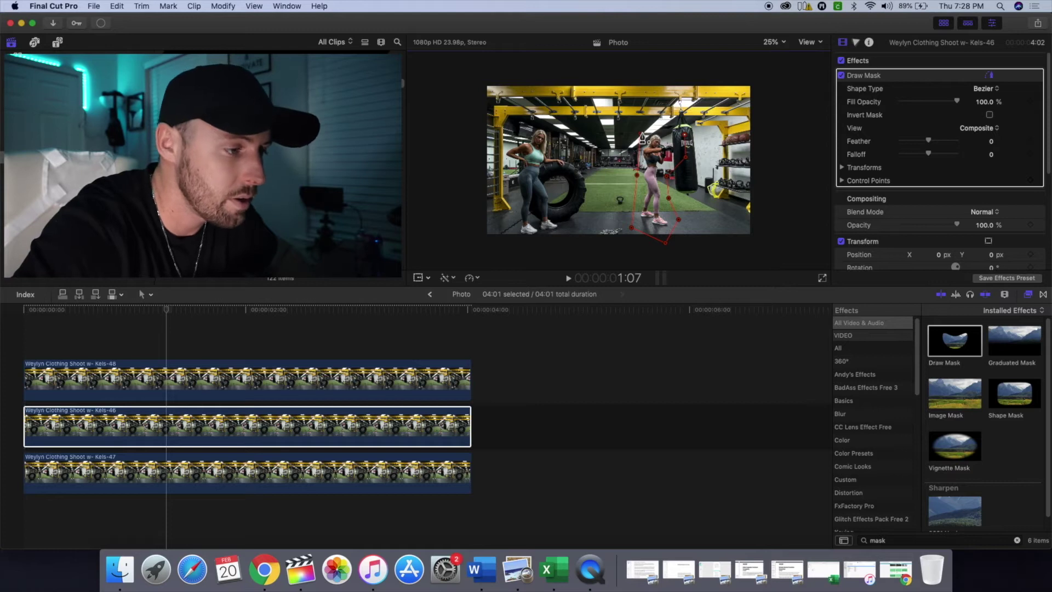
left_click(641, 135)
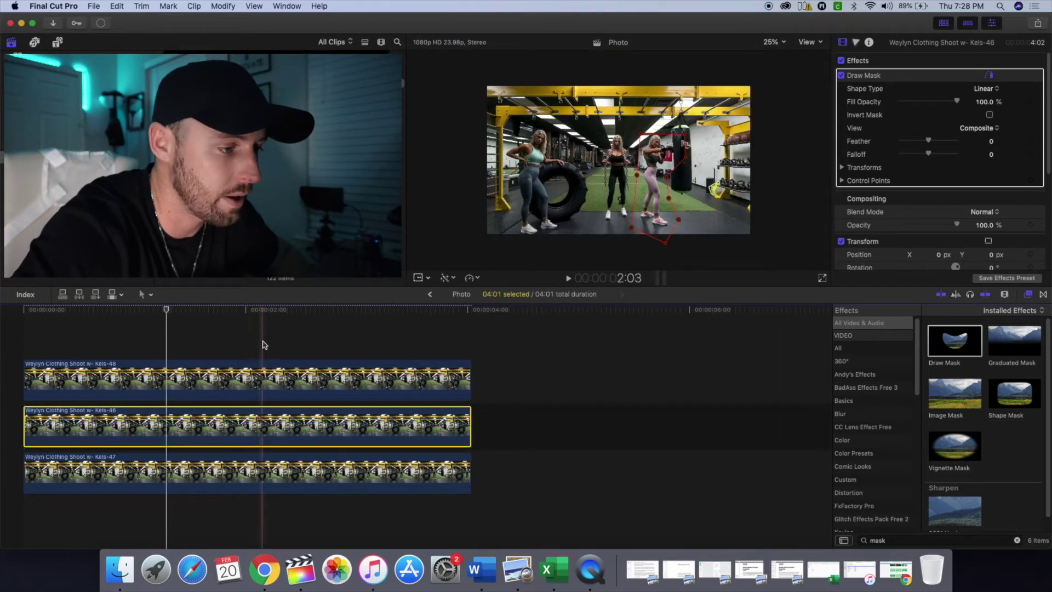
Step: Feather the middle clip's mask to 75.0 and set the viewer zoom to Fit
left_click(208, 322)
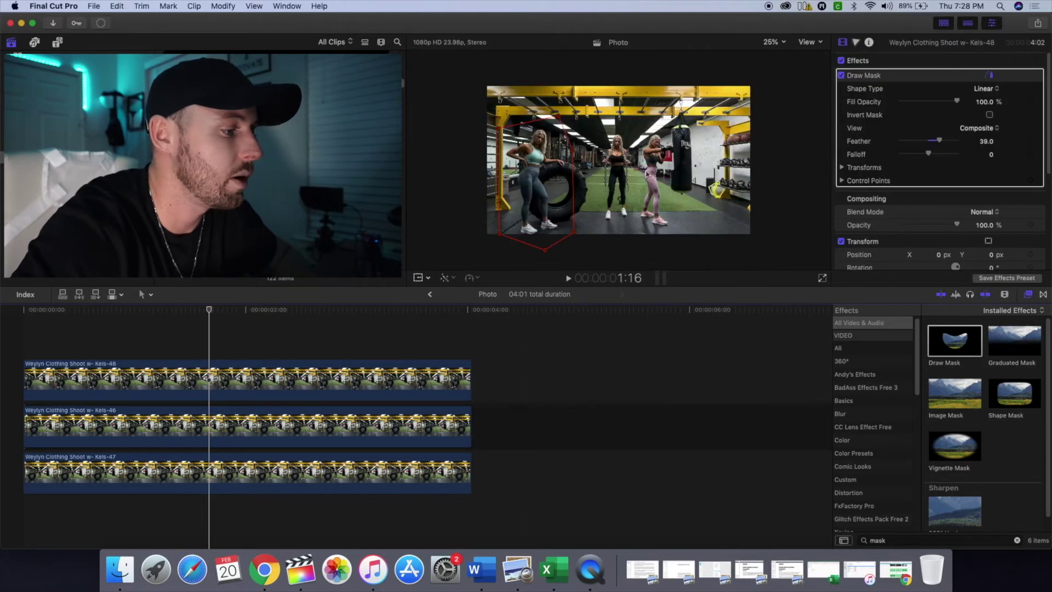
left_click(217, 418)
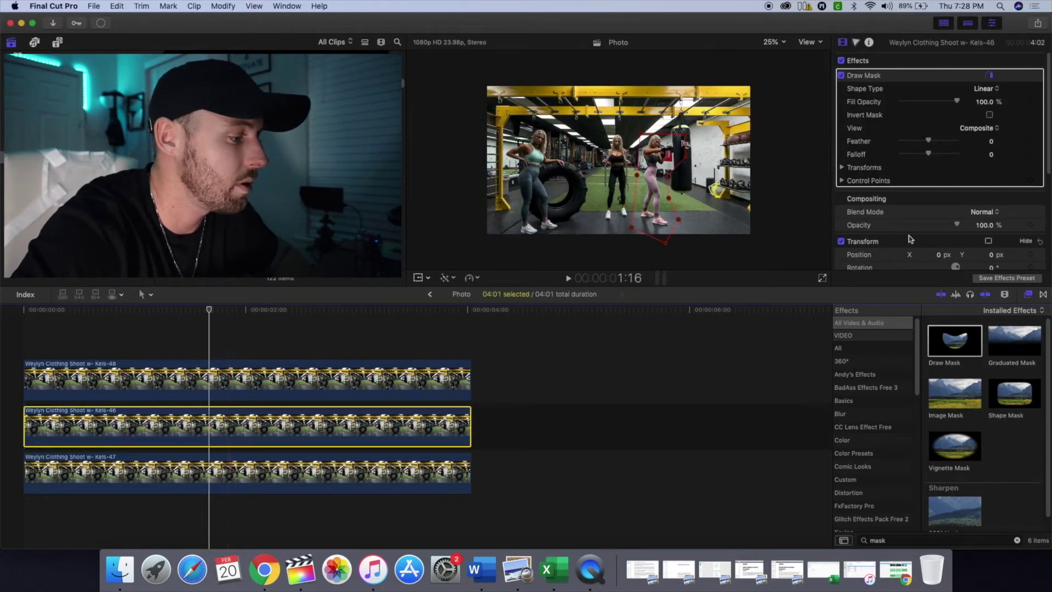
left_click_drag(928, 140, 943, 143)
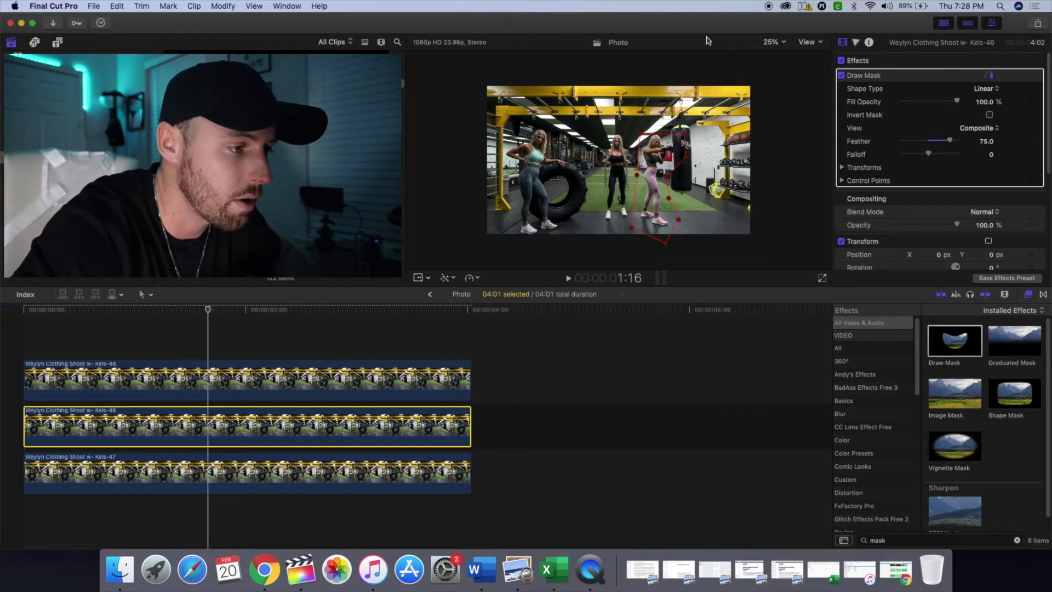
left_click(786, 42)
left_click(783, 52)
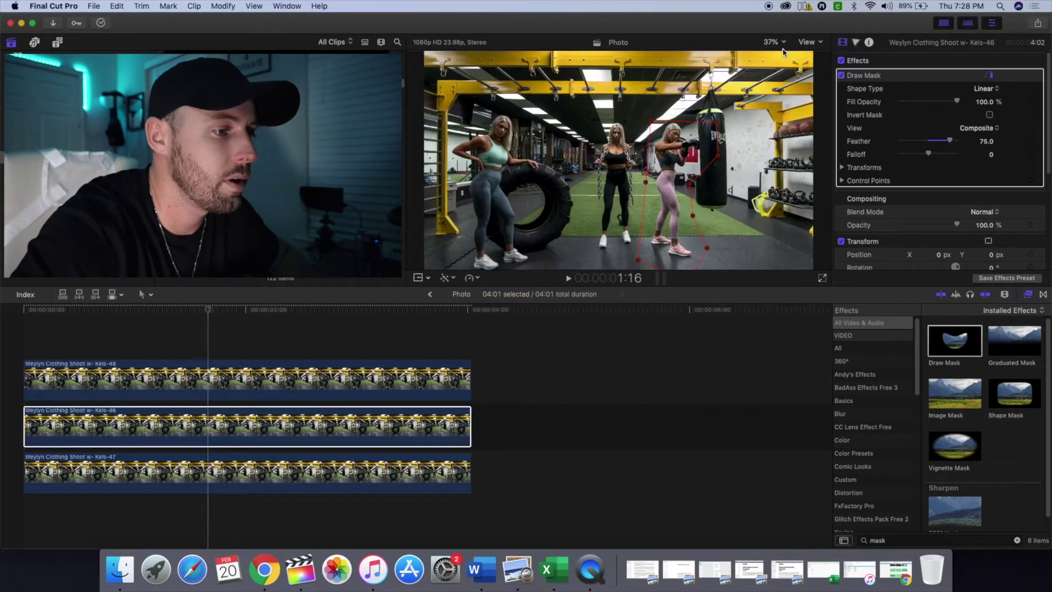
left_click(340, 421)
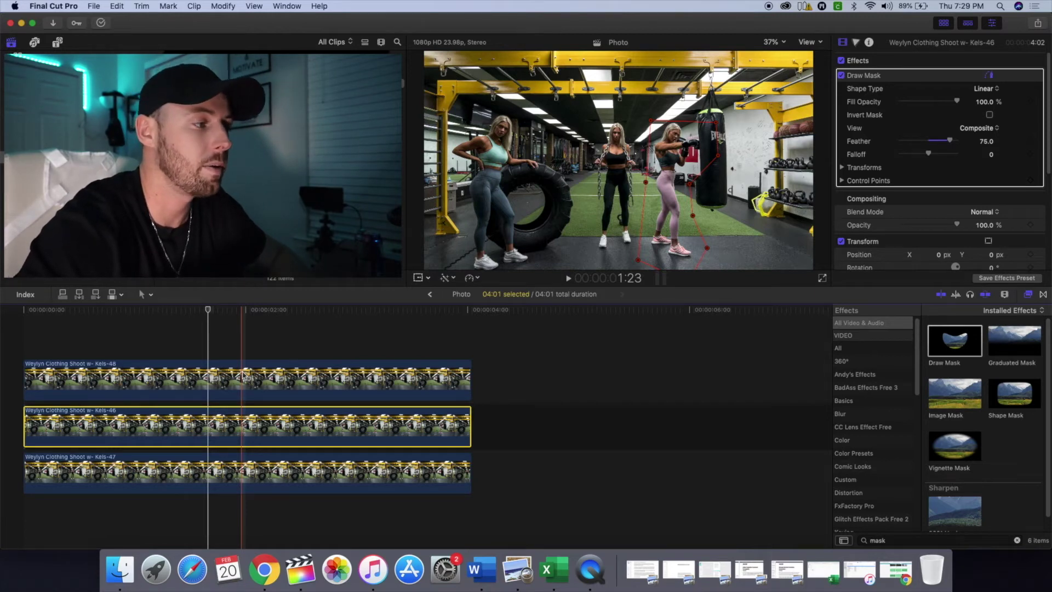
Step: Add an Adjustment Layer from Titles and Generators above the three photo clips
left_click(57, 43)
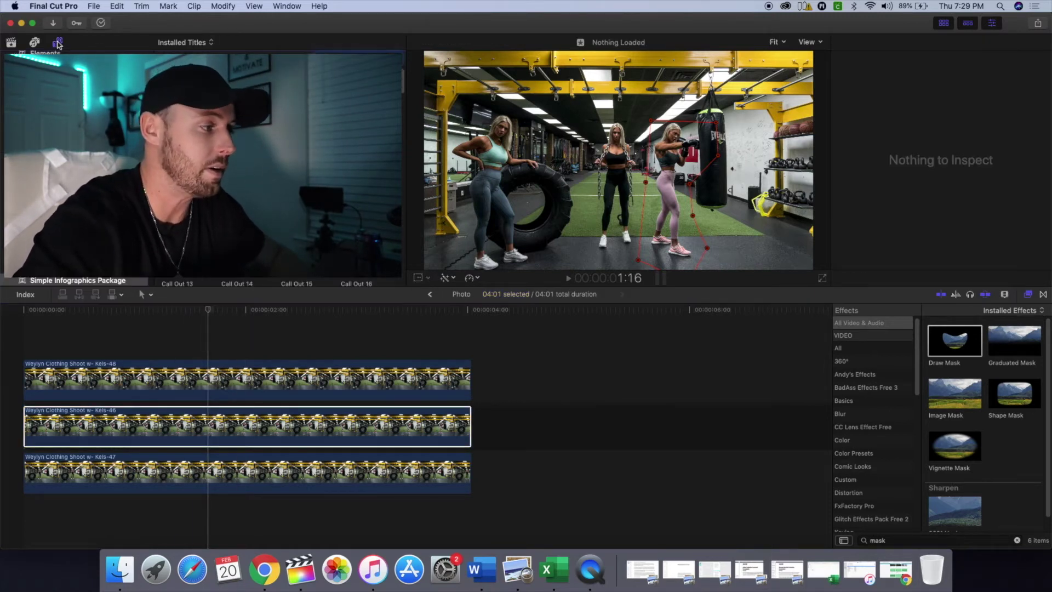
scroll(66, 164, "down", 3)
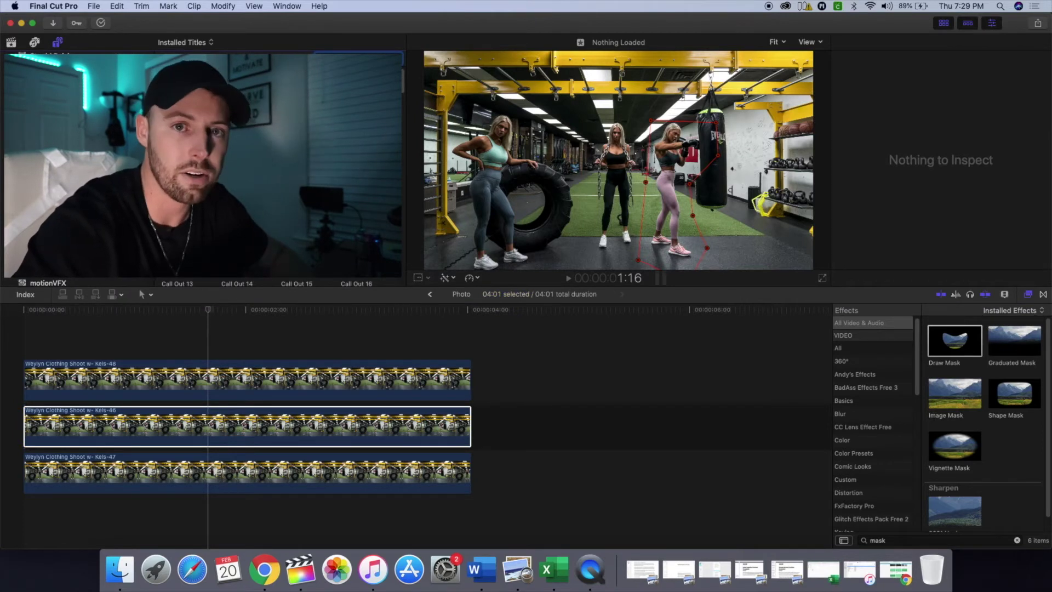
scroll(2, 164, "up", 3)
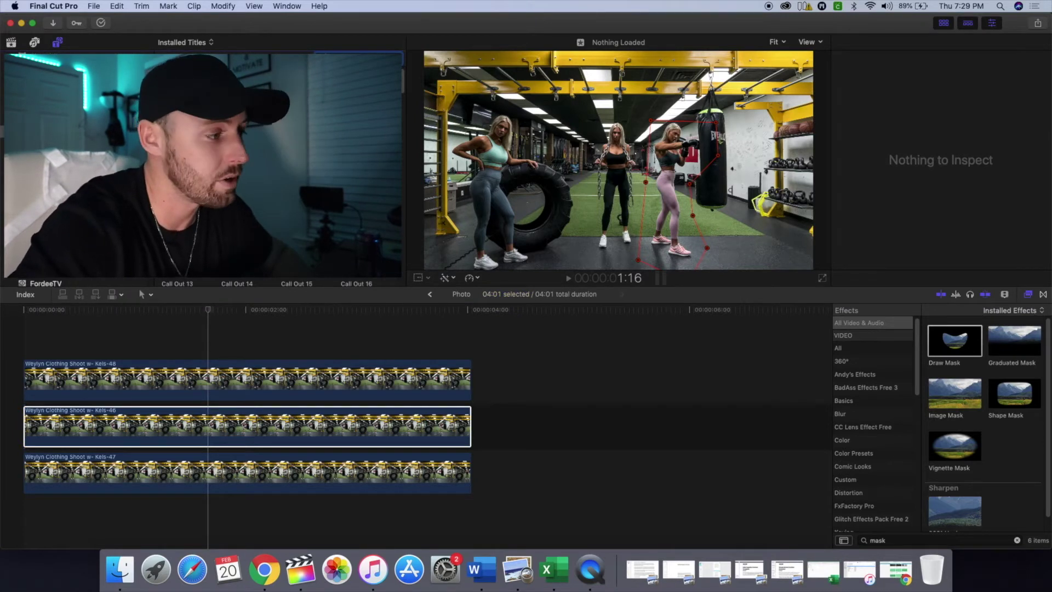
scroll(65, 164, "up", 2)
scroll(66, 164, "down", 2)
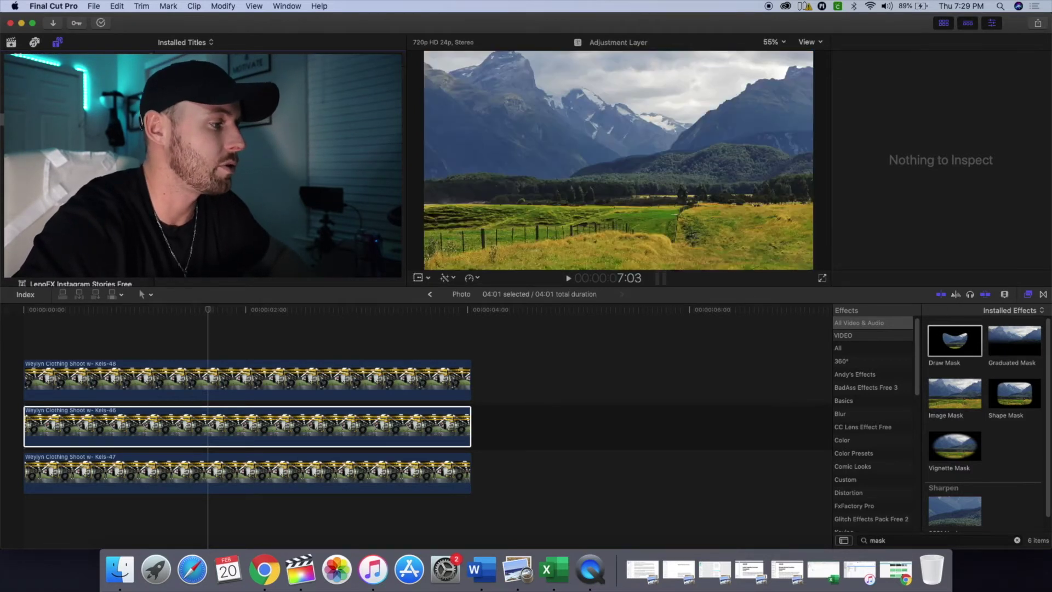
left_click_drag(55, 274, 24, 342)
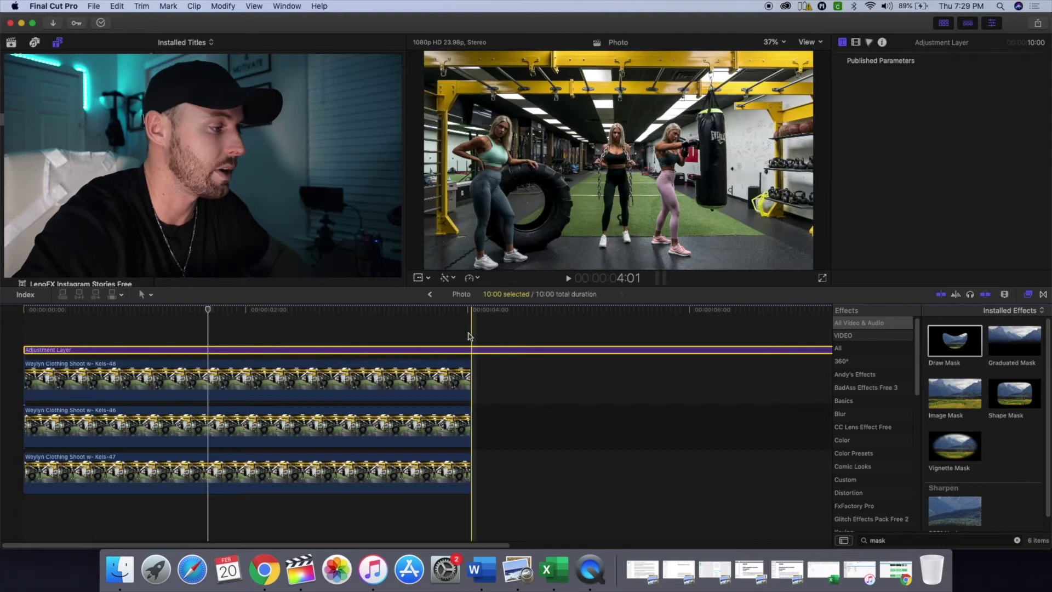
Step: Cut the adjustment layer at 4:01 and delete the excess past the photos
left_click(469, 332)
left_click(469, 349)
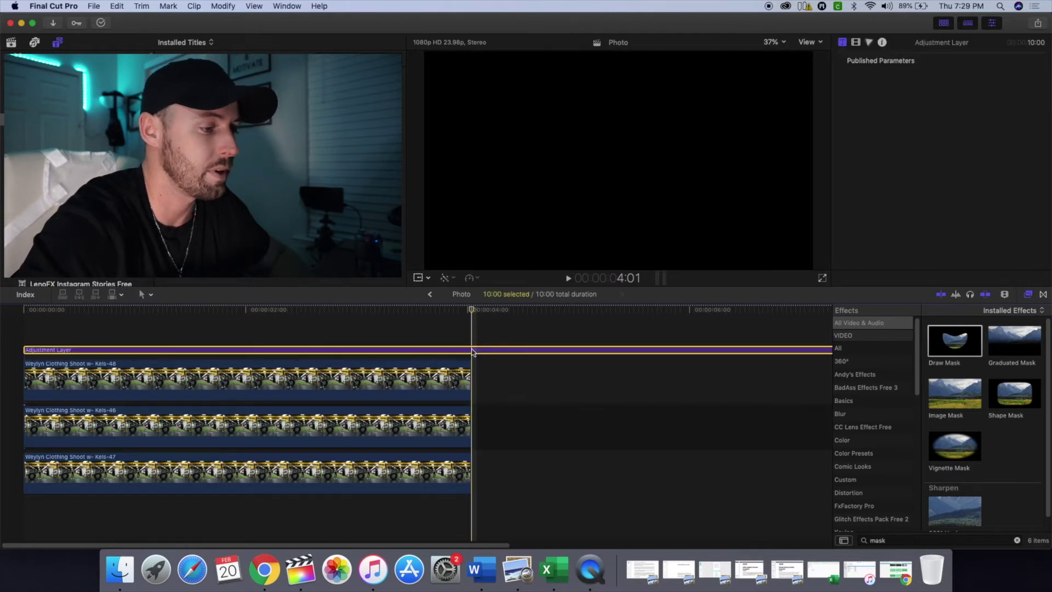
left_click_drag(472, 351, 496, 430)
key("Delete")
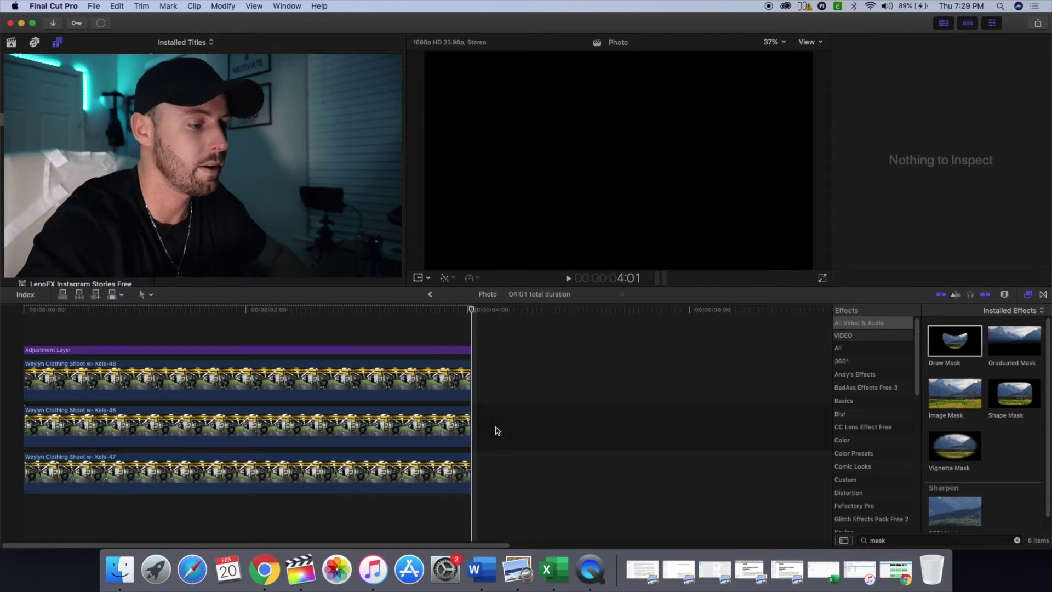
left_click(300, 350)
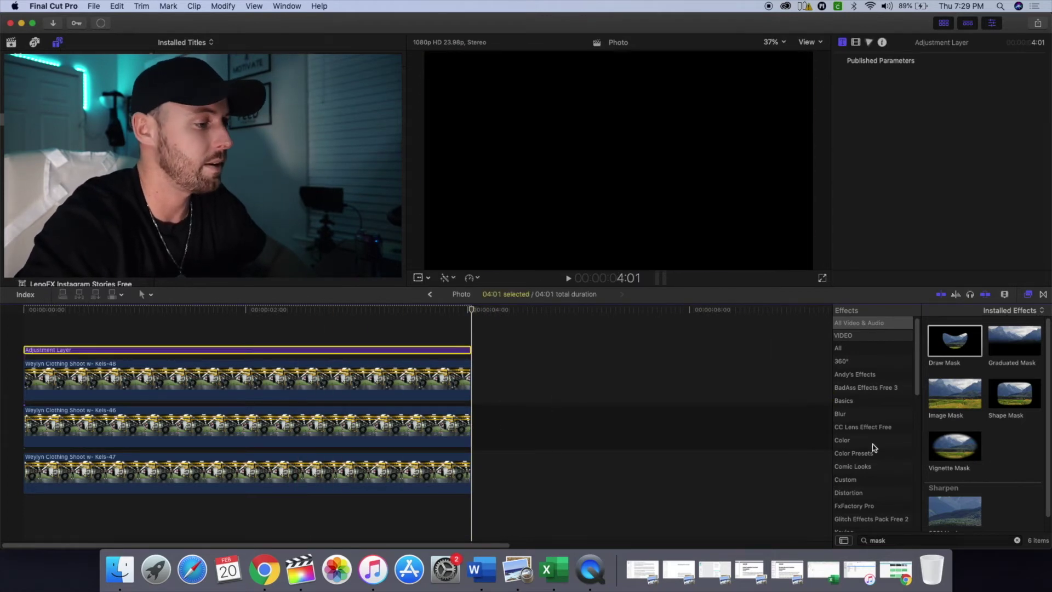
left_click(858, 442)
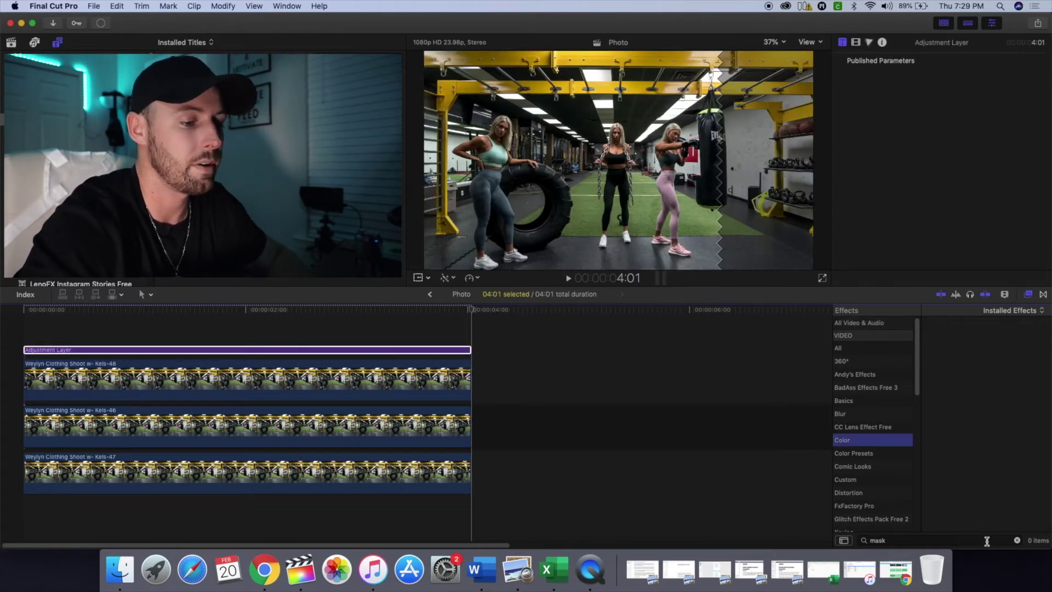
Step: Apply the Custom LUT effect from the Color category to the adjustment layer
left_click(1016, 540)
left_click_drag(946, 513, 189, 357)
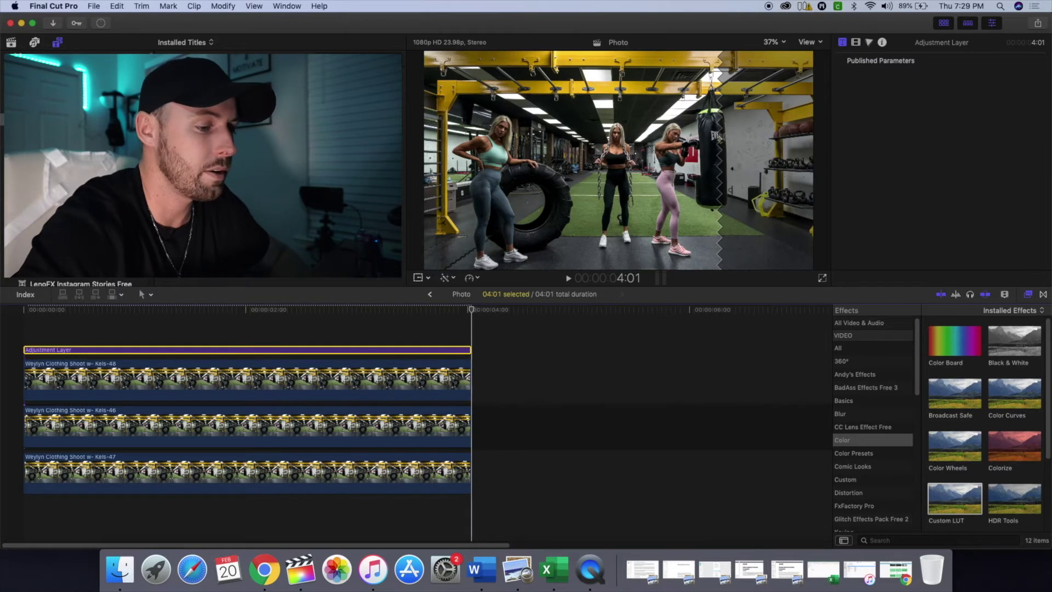
left_click_drag(941, 489, 229, 353)
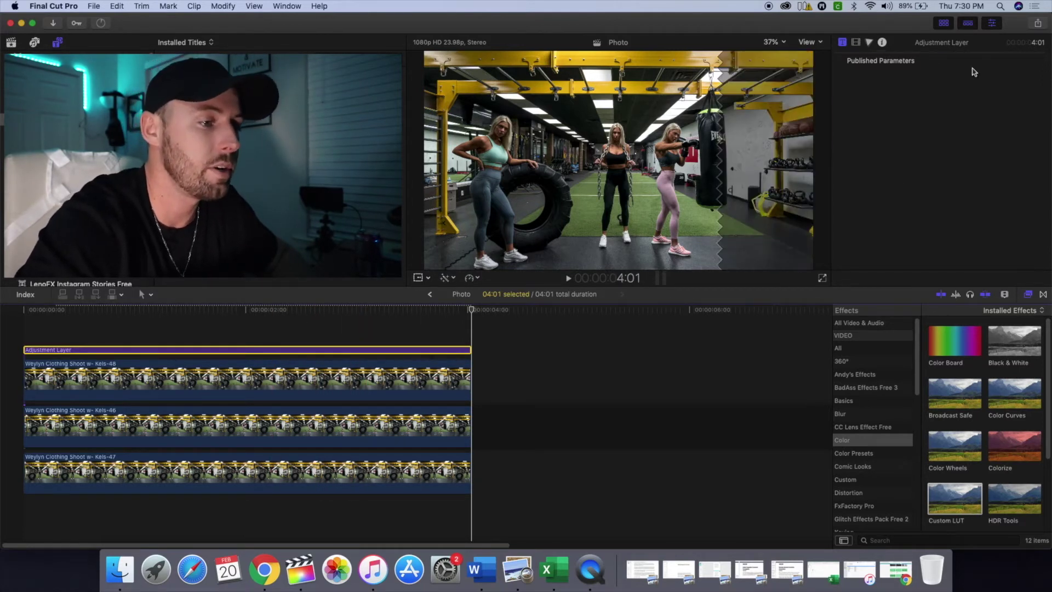
Step: Try the DJI Phantom 4 D-Log LUT at a 0.45 mix, toggling it off and on
left_click(962, 88)
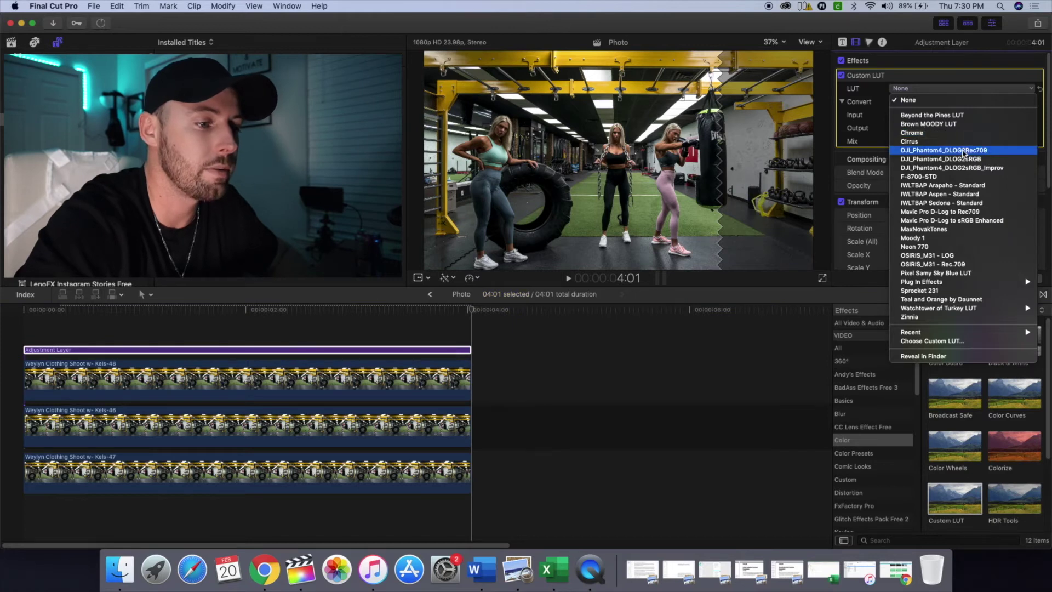
left_click(962, 150)
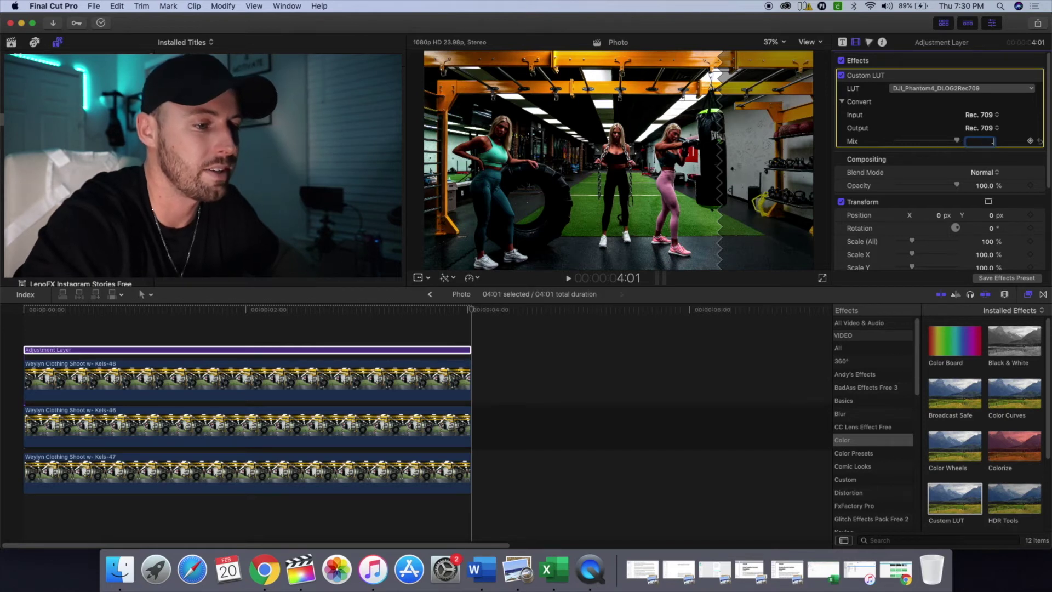
type("0.45")
key("Return")
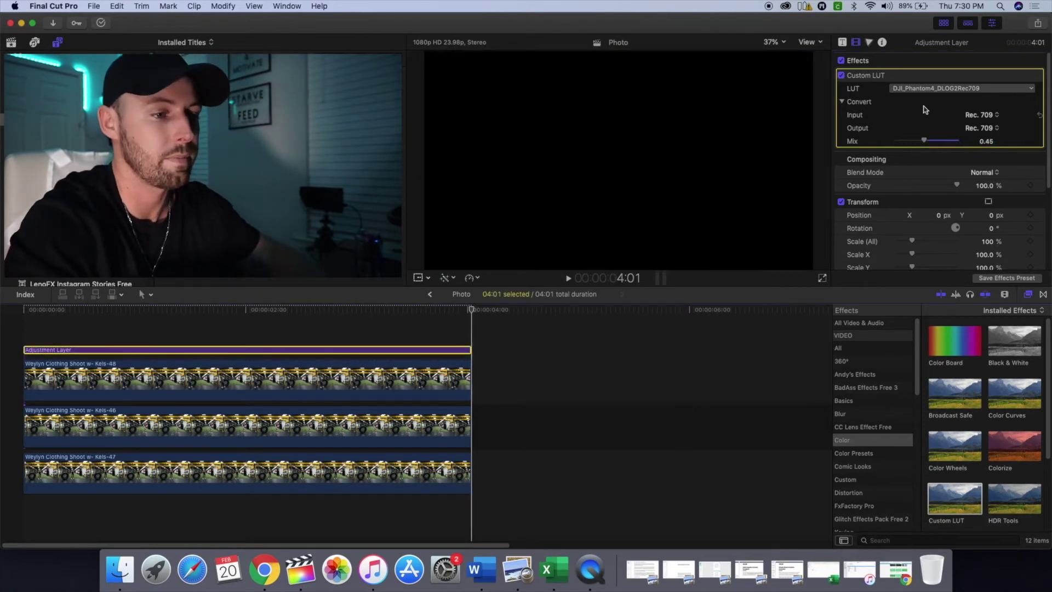
left_click(842, 76)
left_click(842, 76)
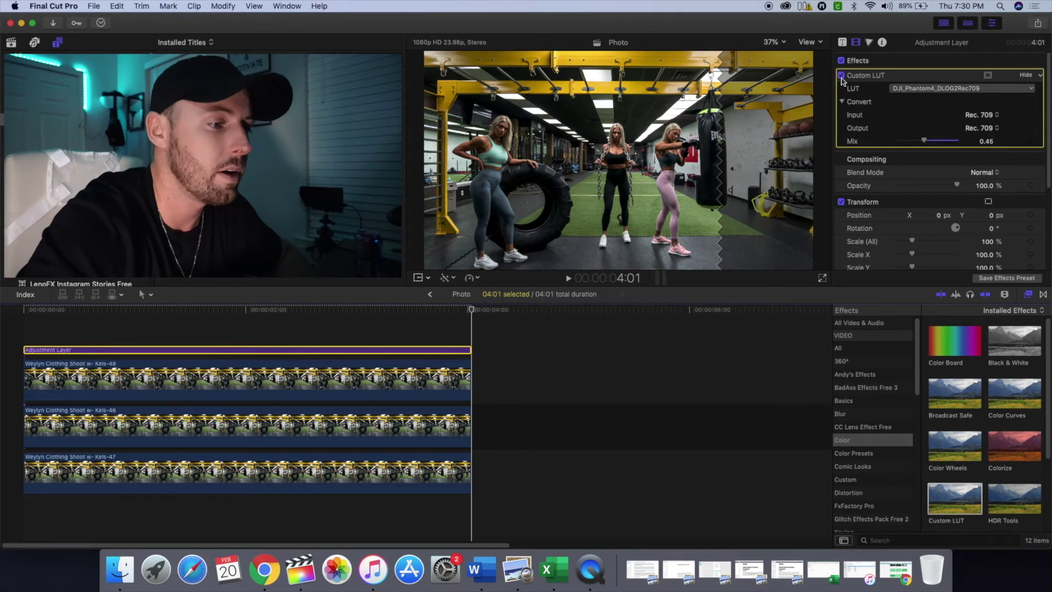
Step: Try the OSIRIS_M31 - Rec.709 LUT, then settle on Steel Teal
left_click(930, 88)
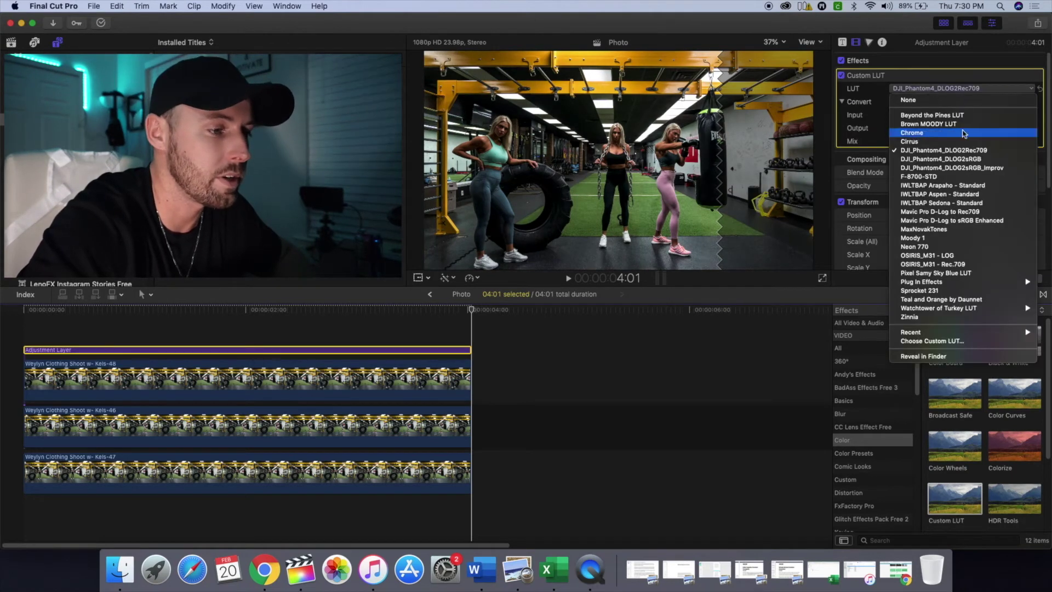
left_click(932, 264)
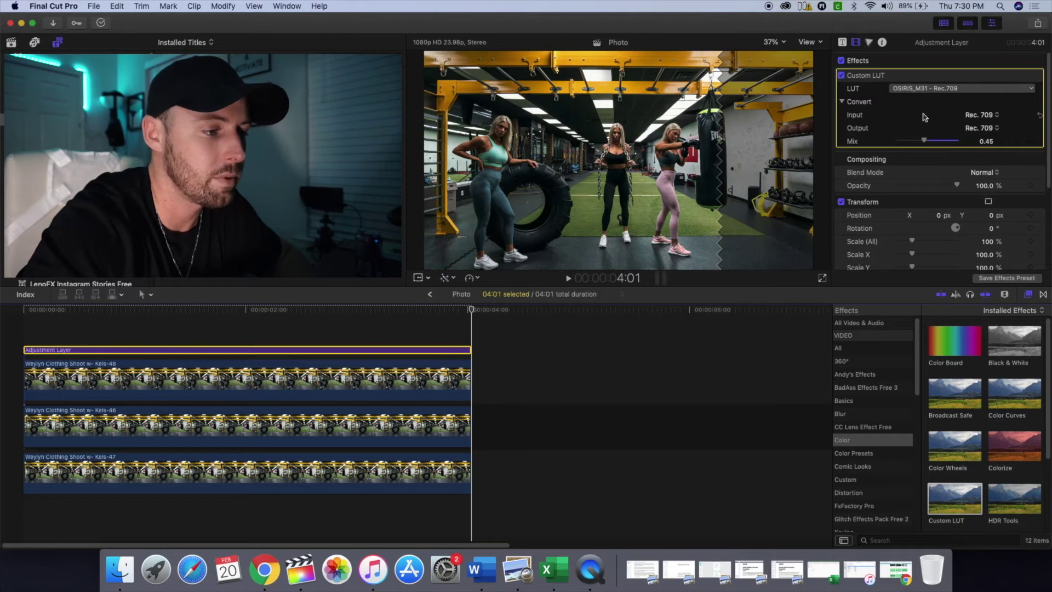
left_click(936, 91)
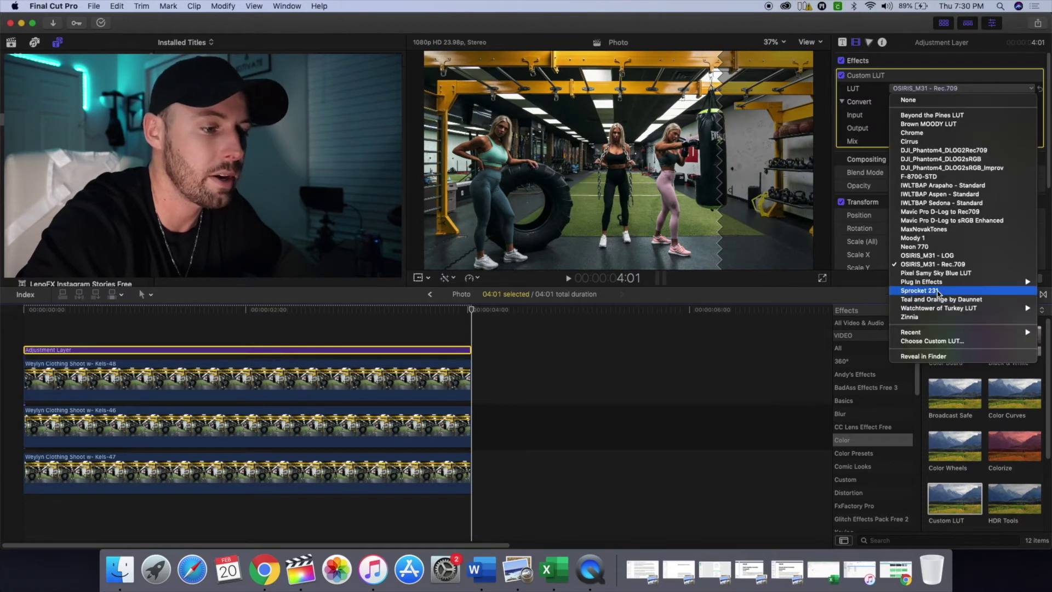
mouse_move(926, 281)
mouse_move(782, 344)
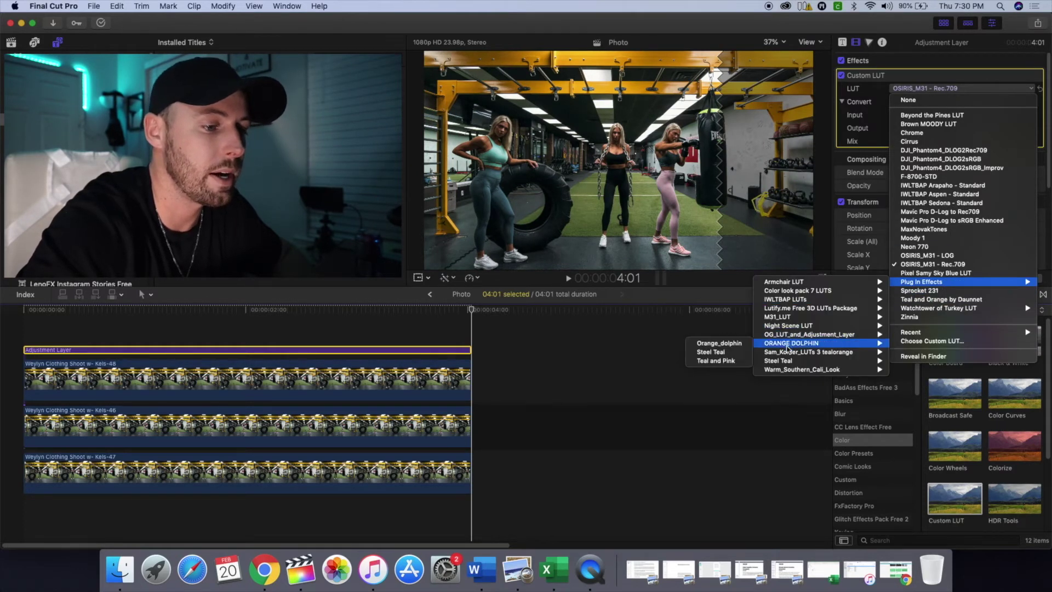
left_click(728, 352)
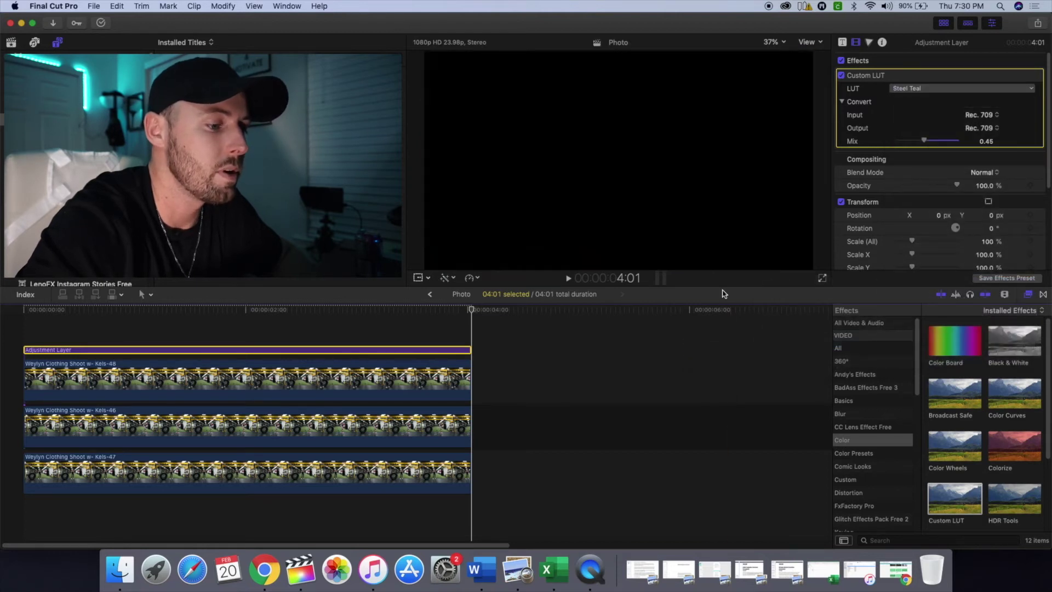
Step: Select the adjustment layer, park the playhead at 2:20 and bring up the Share destinations
left_click(296, 358)
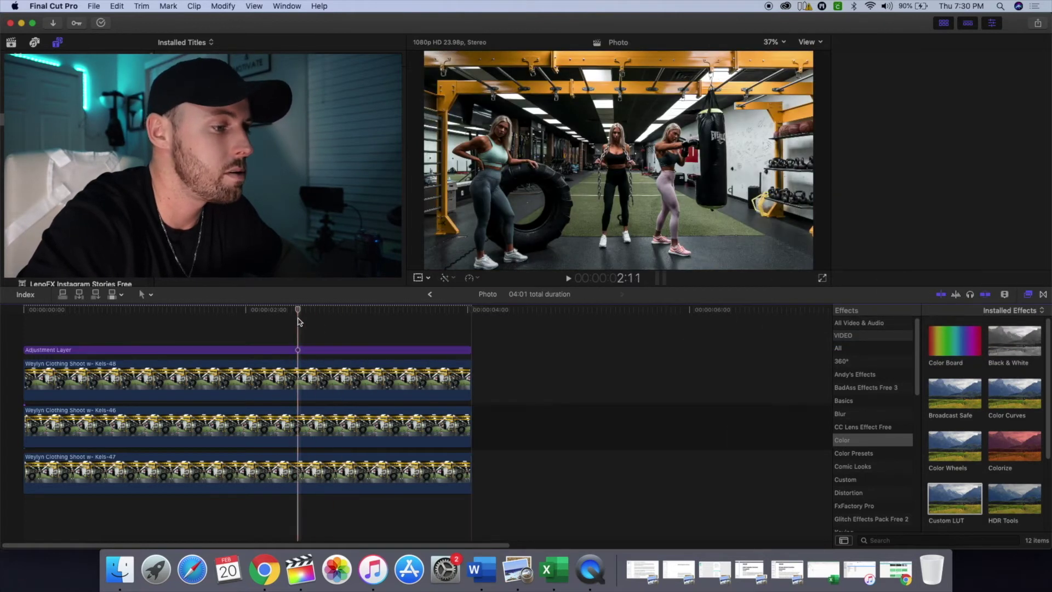
left_click(296, 351)
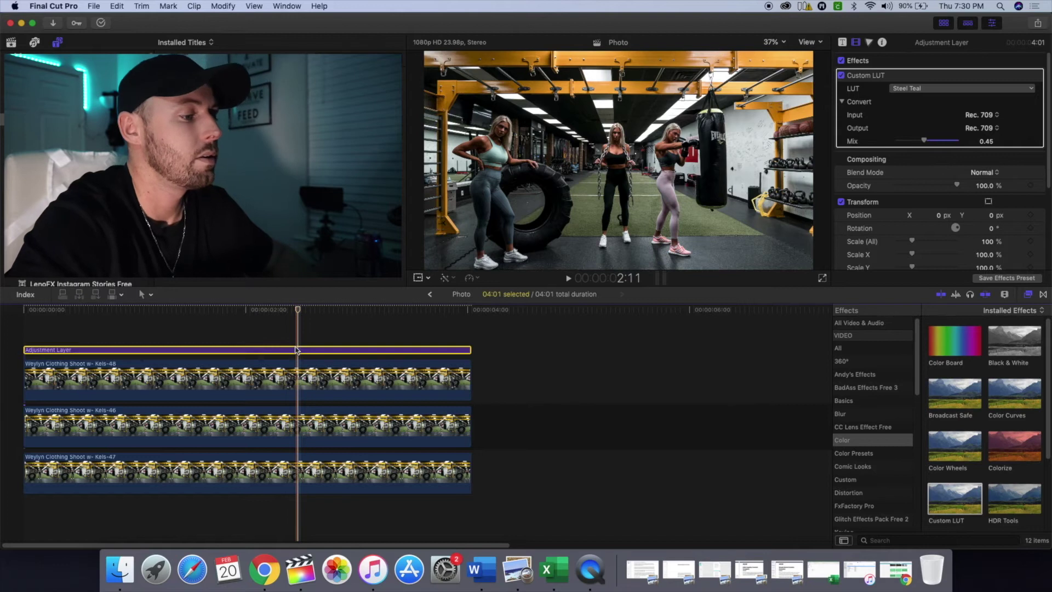
left_click(343, 318)
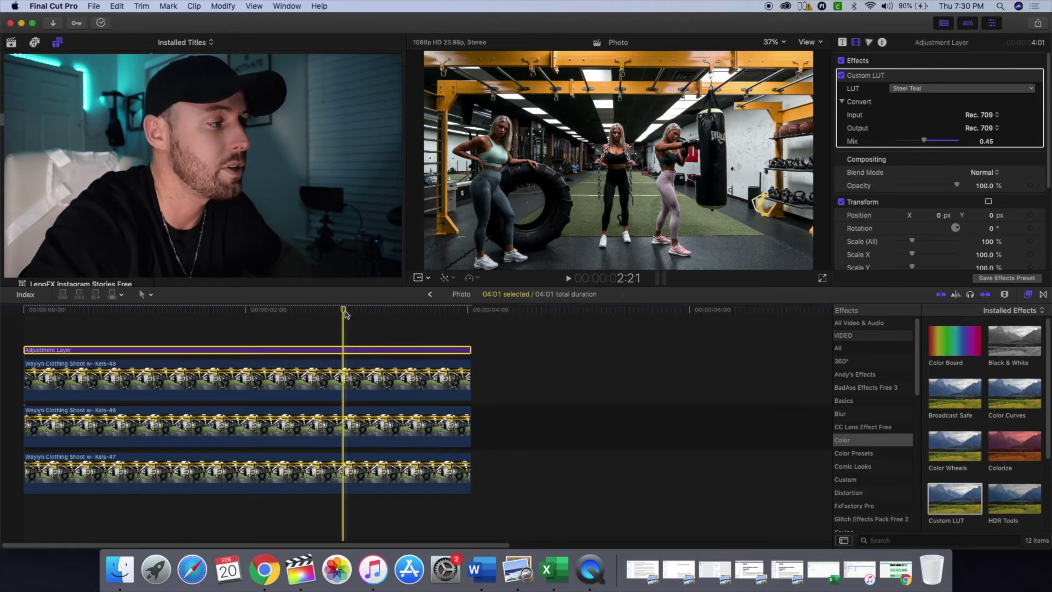
mouse_move(345, 311)
left_mouse_down()
mouse_move(329, 310)
mouse_move(339, 310)
left_mouse_up()
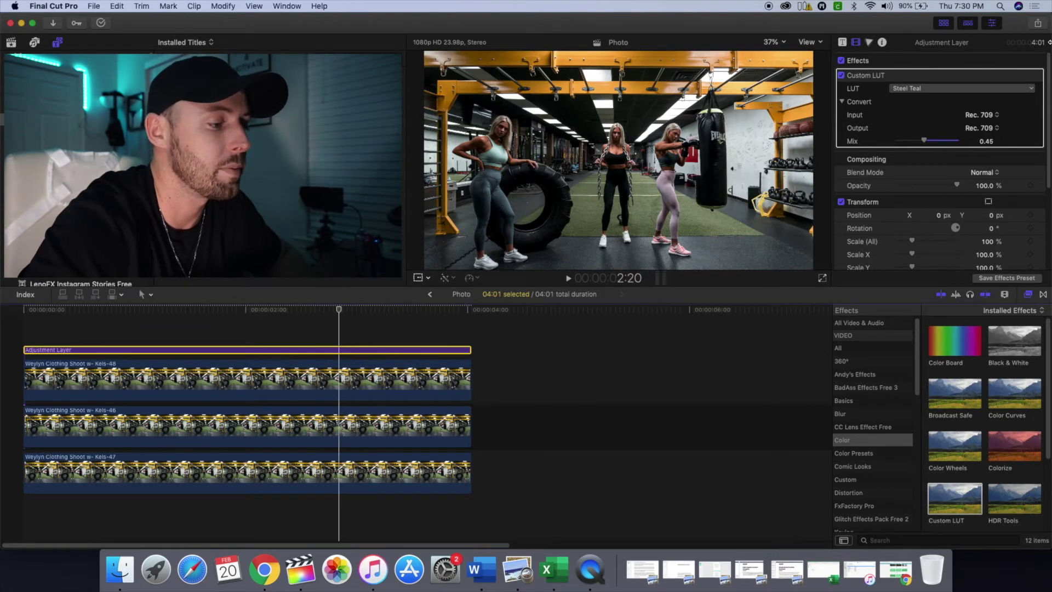
left_click(1038, 24)
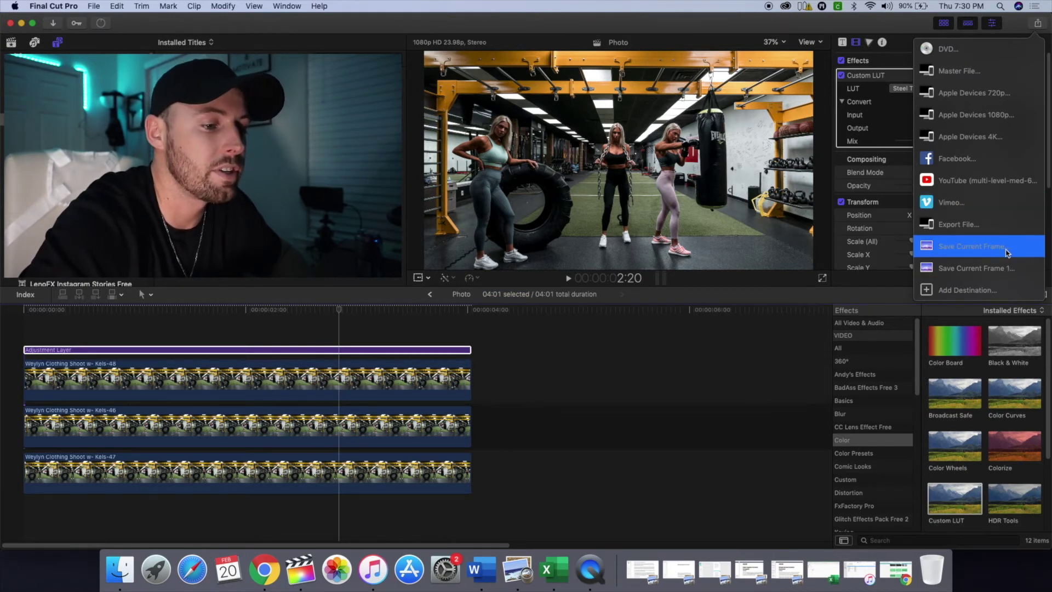
Step: Save the current frame as a PNG named 'Built Fit FCPX Edit' on Seagate External
left_click(1007, 253)
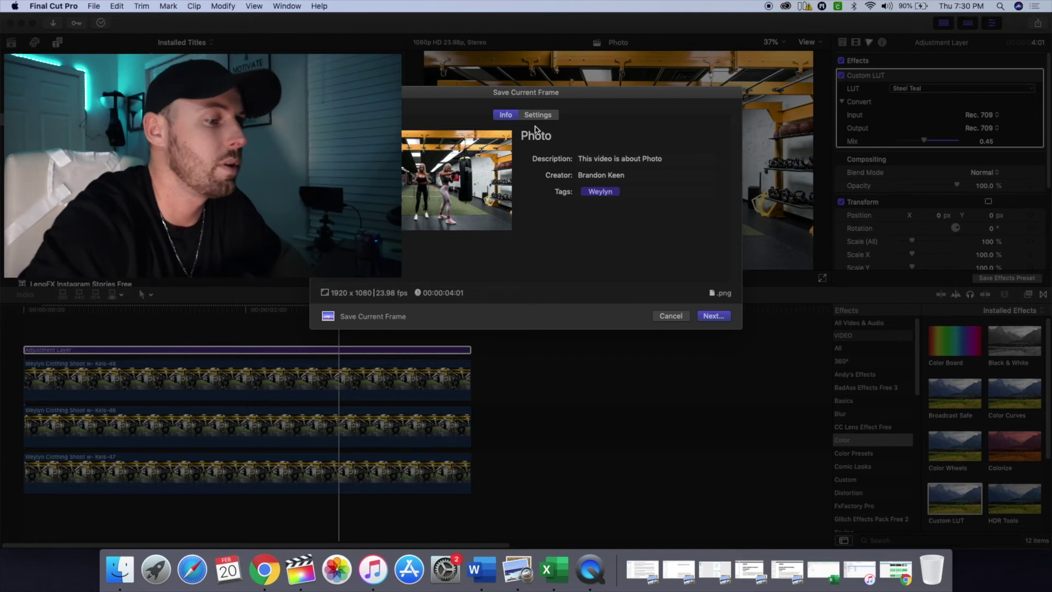
left_click(538, 115)
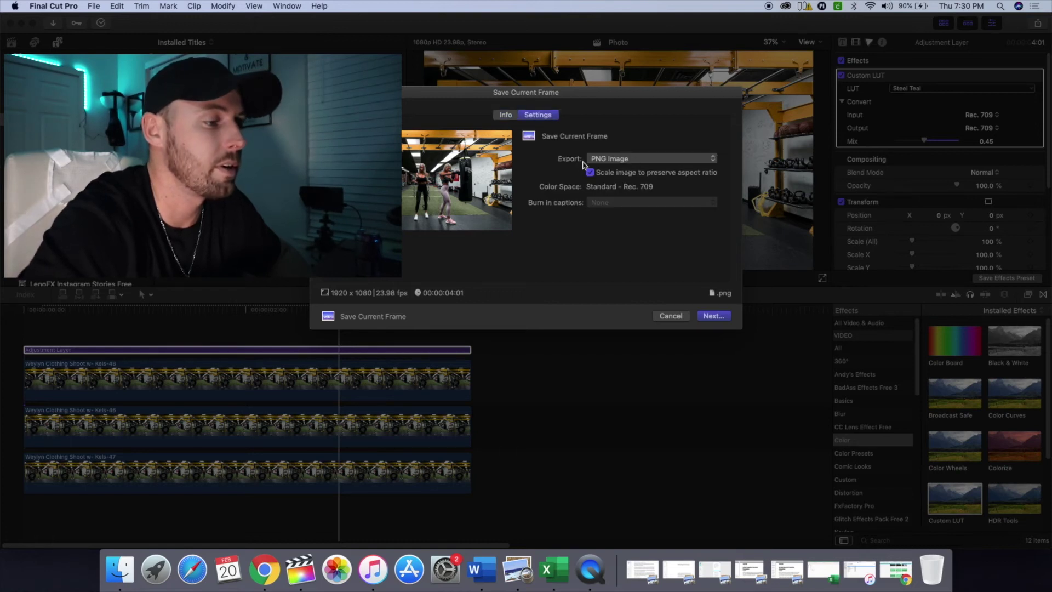
left_click(714, 317)
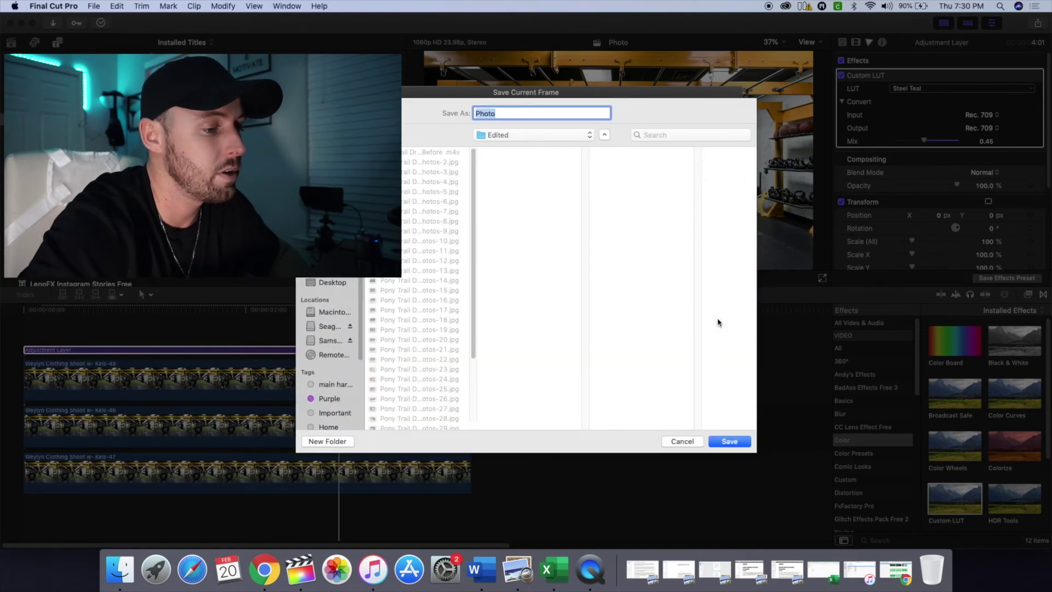
left_click(539, 138)
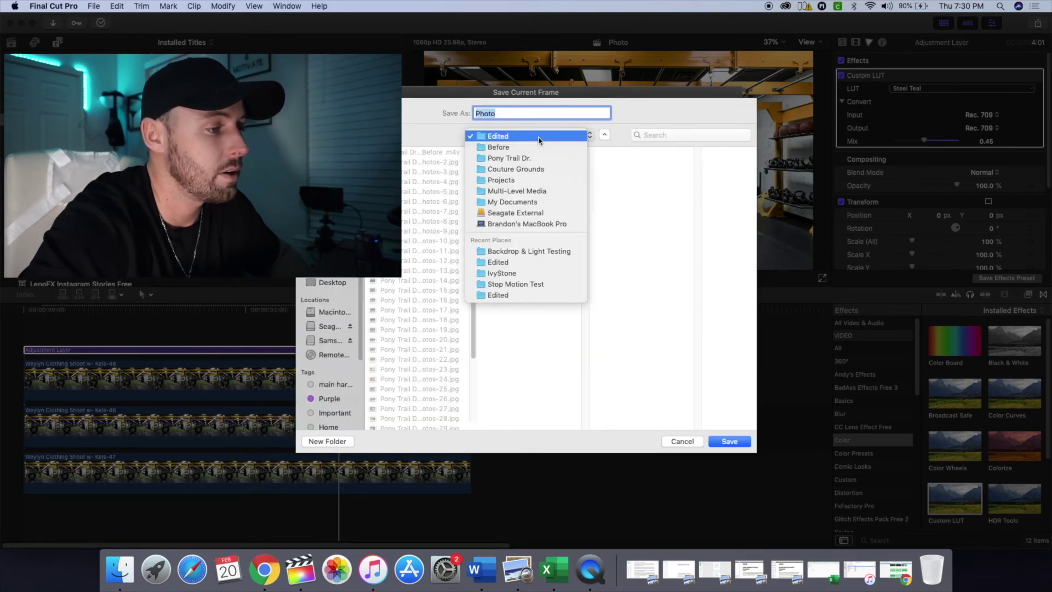
left_click(515, 212)
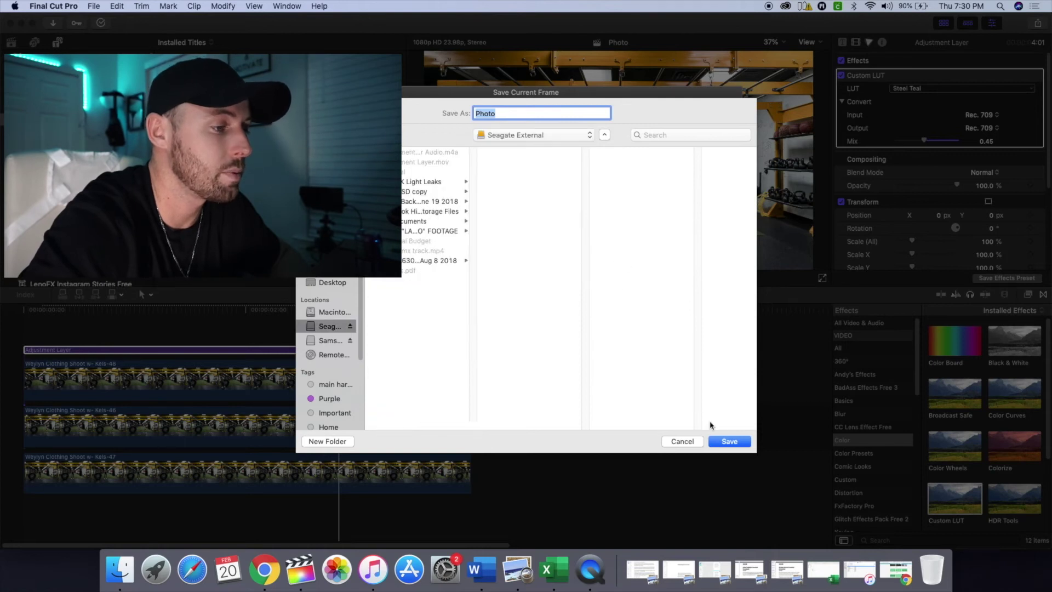
type("Built Fit FCPX Edit")
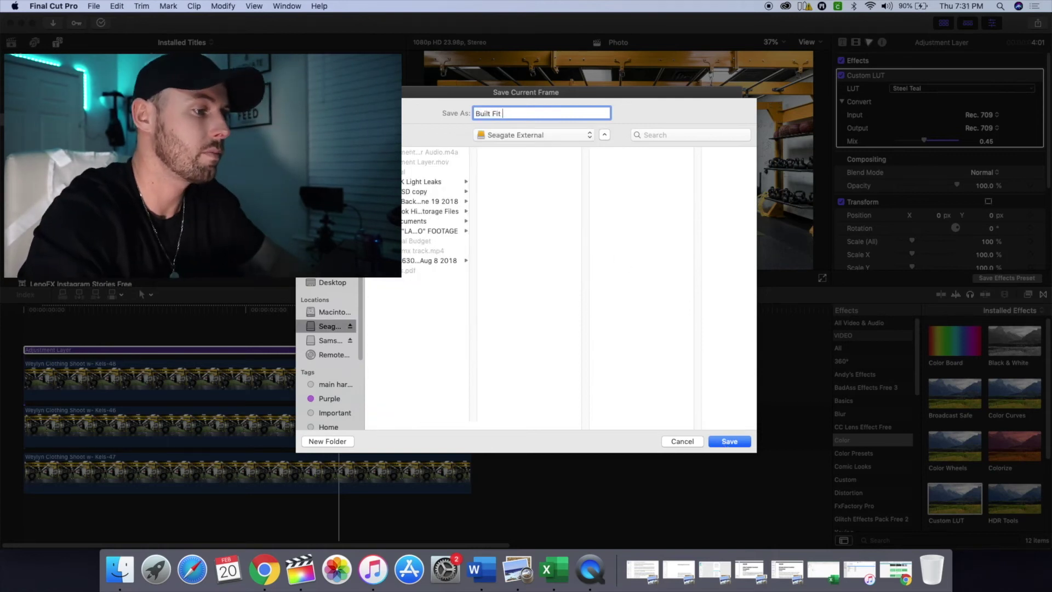
left_click(729, 442)
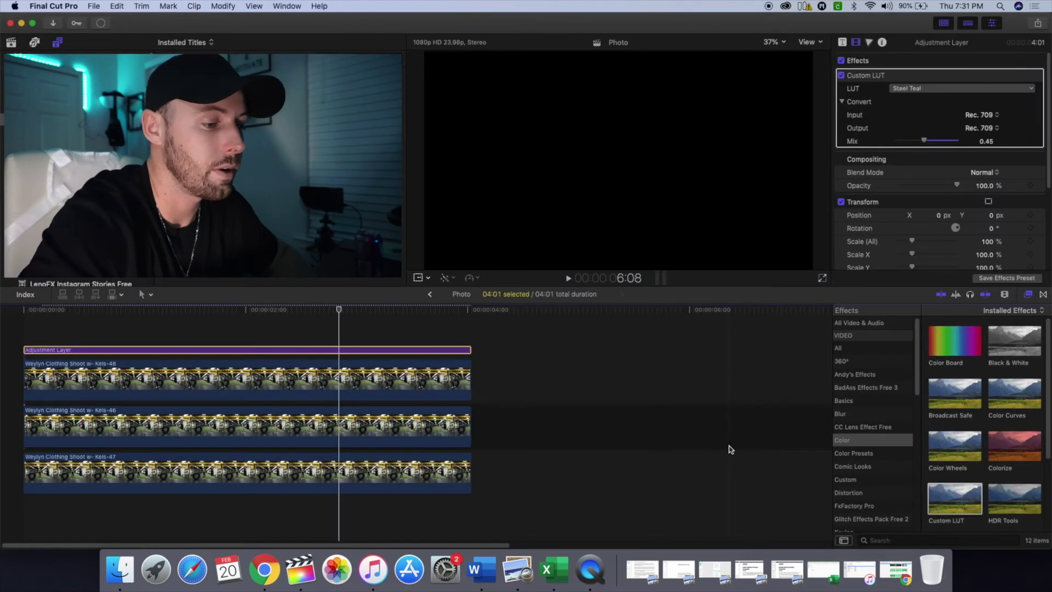
Step: Check the export in Background Tasks, minimize Final Cut Pro and close the tasks window
left_click(101, 24)
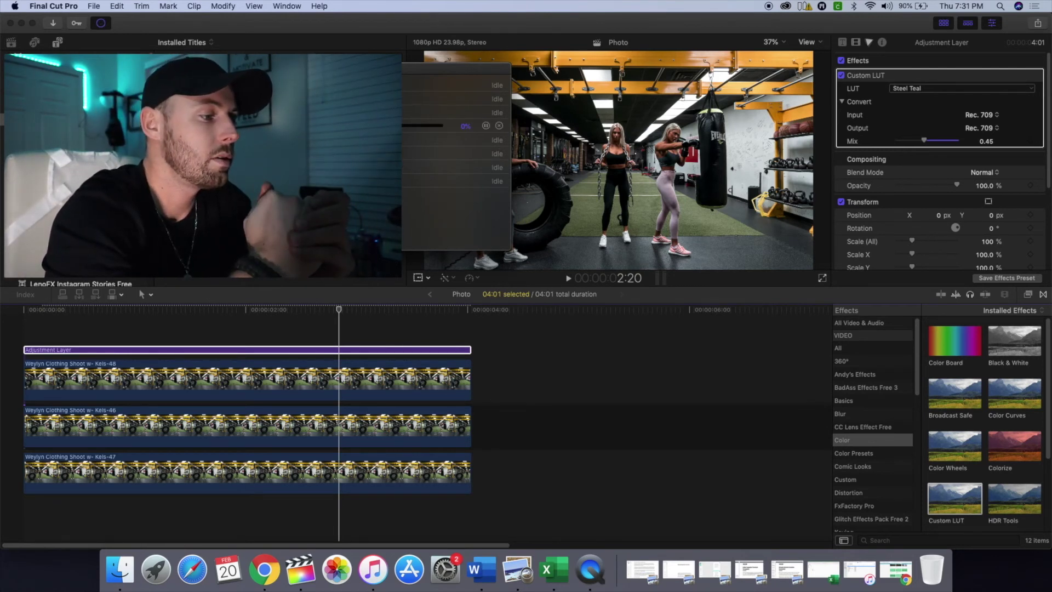
key("super+m")
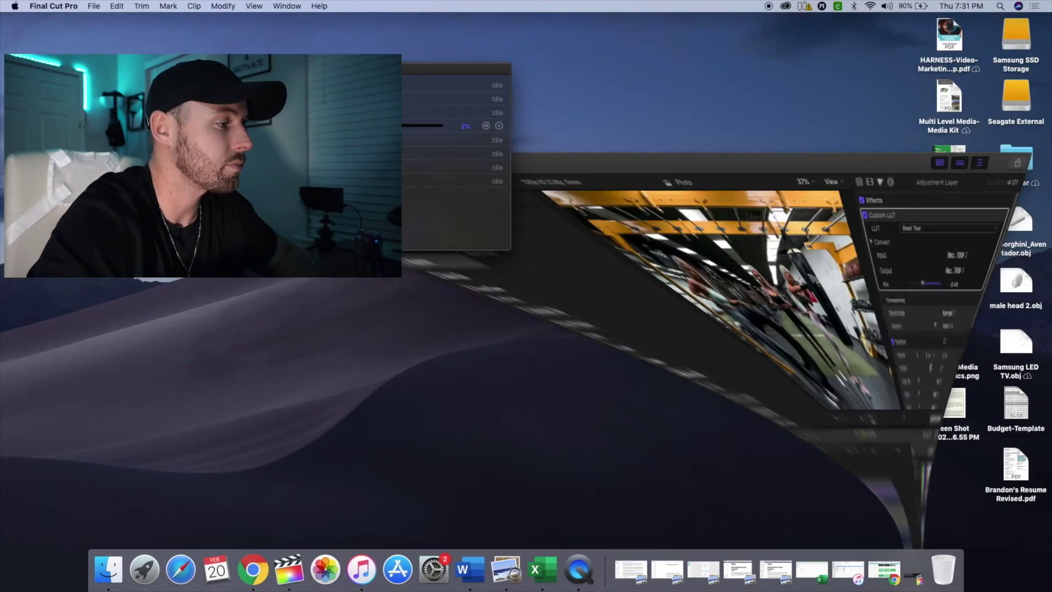
key("super+9")
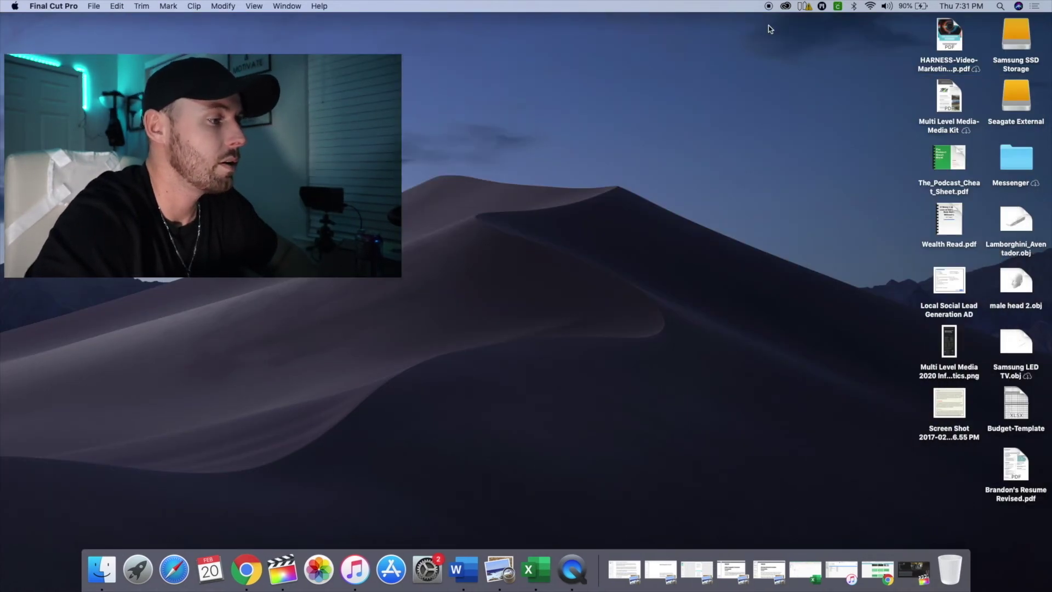
Step: Find Built Fit FCPX Edit.png on the Seagate External drive and open it in Preview
left_click(1022, 39)
double_click(1020, 105)
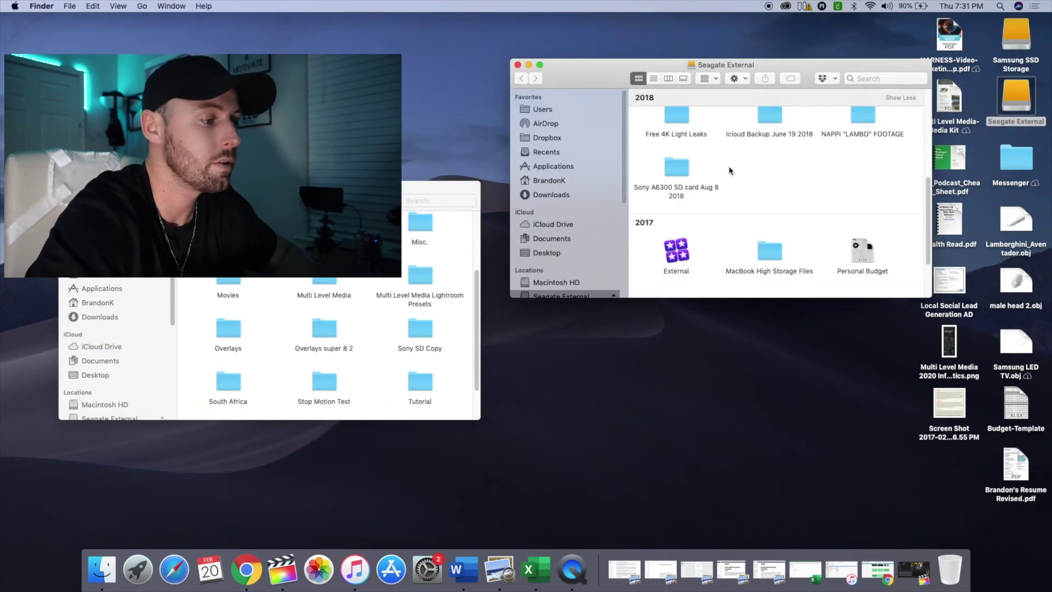
scroll(737, 219, "down", 4)
scroll(738, 223, "up", 5)
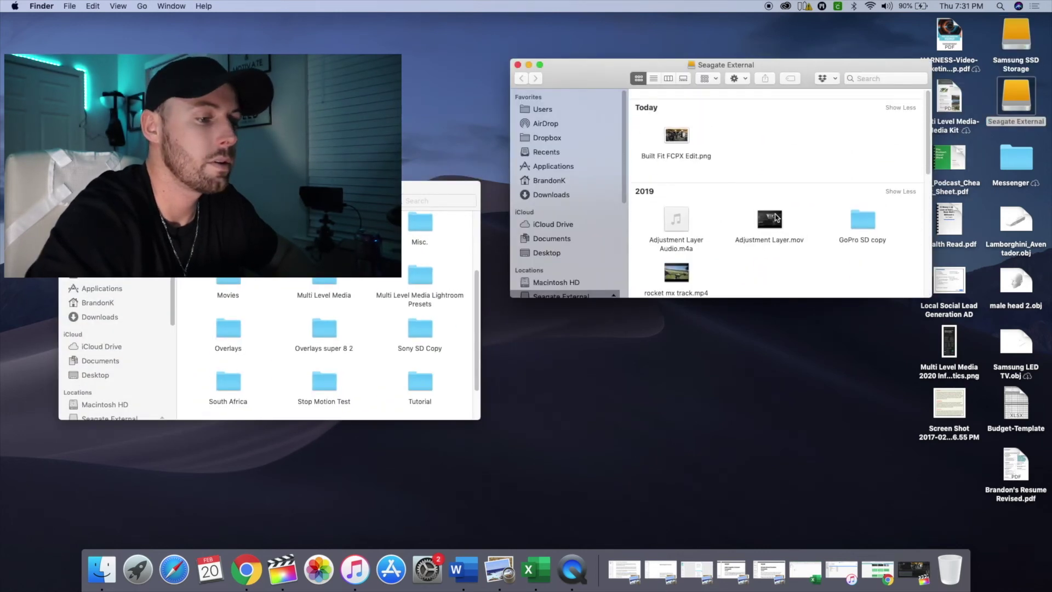
left_click(770, 211)
right_click(773, 213)
left_click(678, 127)
double_click(678, 126)
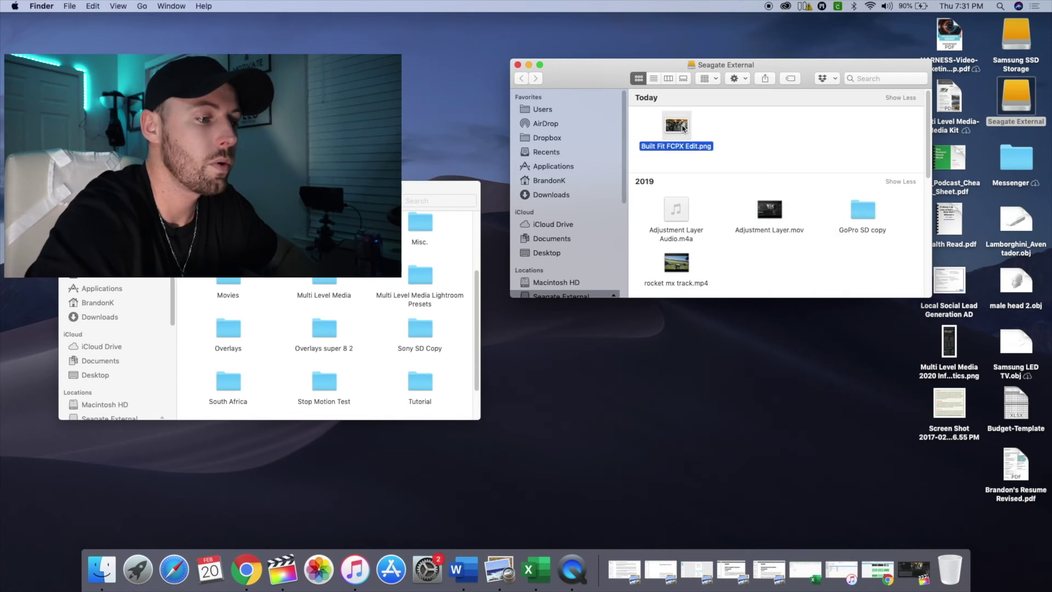